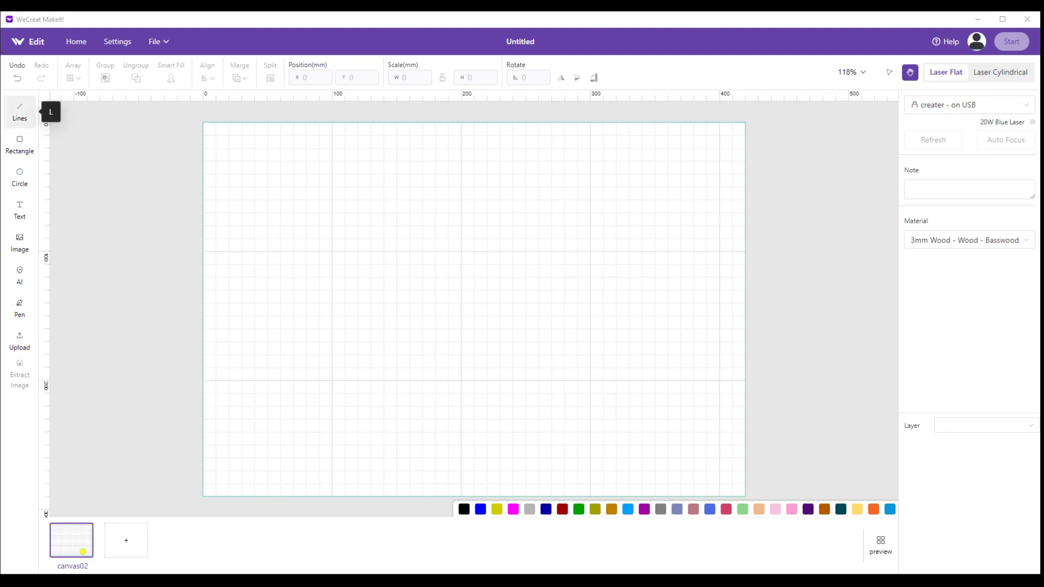
# Step: Draw a horizontal line about 109.5 mm long across the upper right of the canvas
pyautogui.click(20, 112)
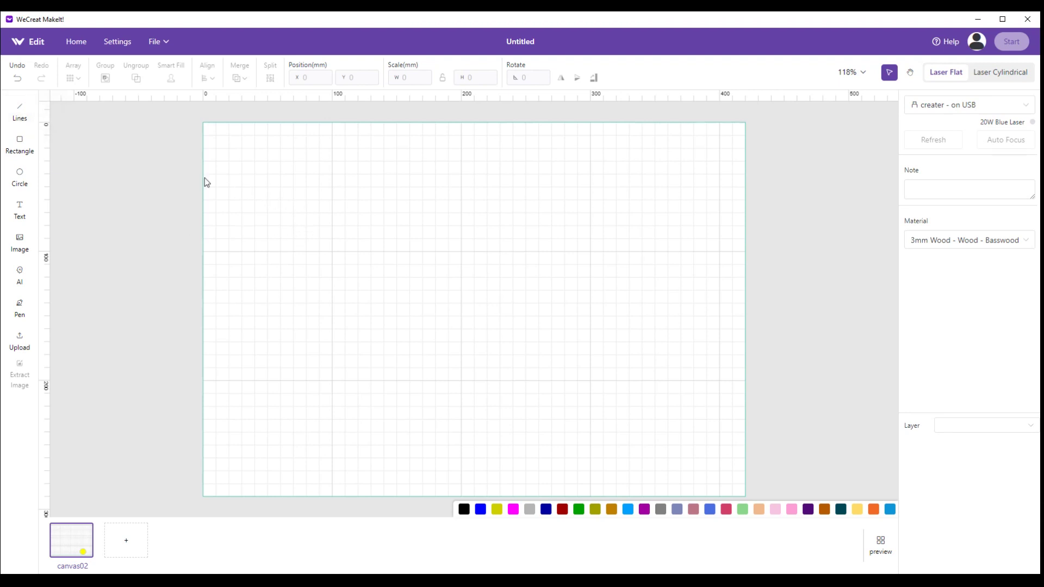
pyautogui.click(15, 120)
pyautogui.moveTo(241, 187)
pyautogui.mouseDown()
pyautogui.moveTo(562, 268)
pyautogui.moveTo(587, 396)
pyautogui.moveTo(401, 392)
pyautogui.moveTo(429, 238)
pyautogui.moveTo(382, 352)
pyautogui.moveTo(517, 256)
pyautogui.moveTo(543, 289)
pyautogui.moveTo(513, 187)
pyautogui.mouseUp()
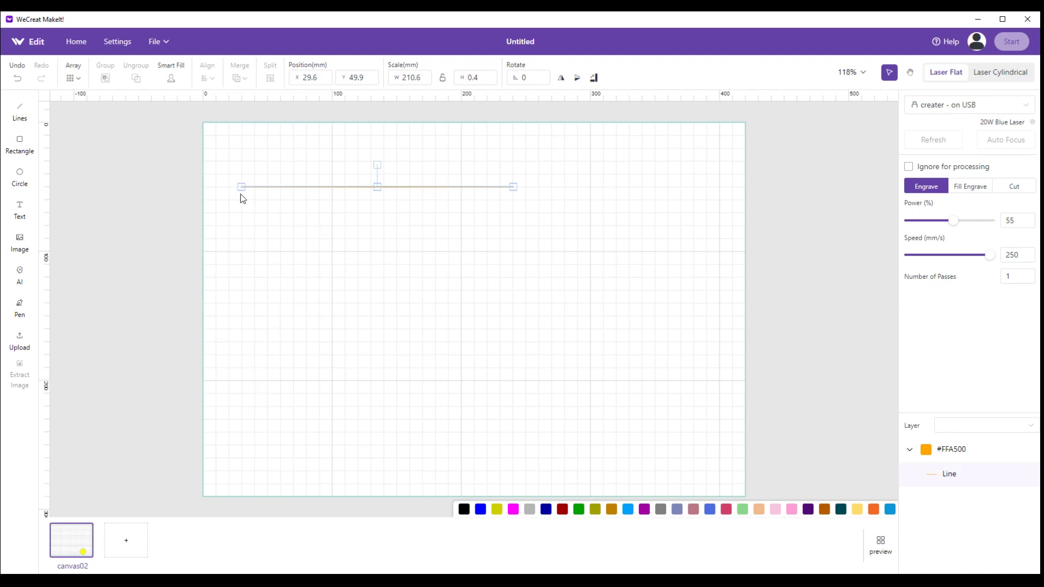
pyautogui.moveTo(240, 187); pyautogui.dragTo(655, 188)
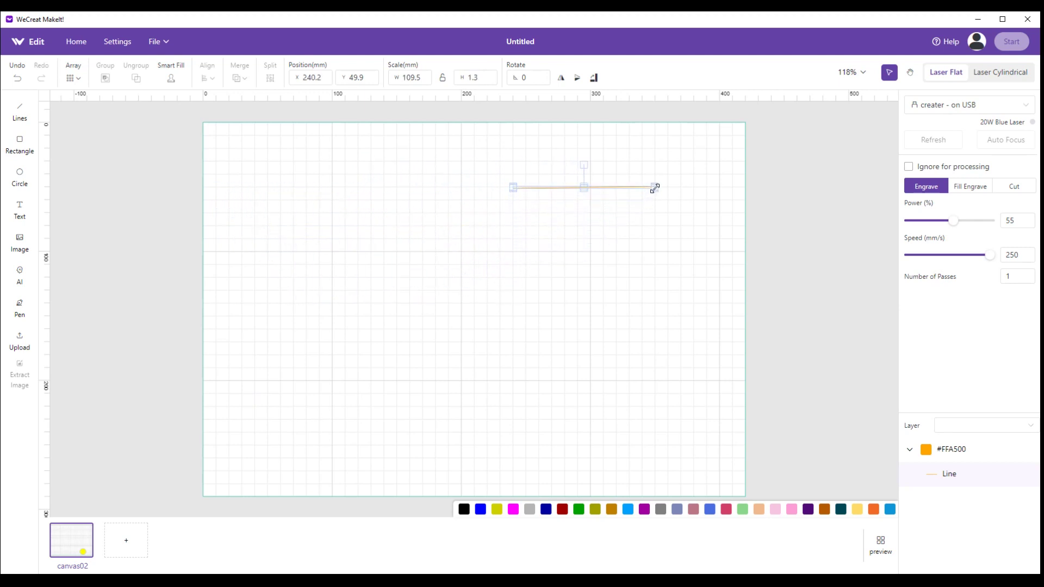
pyautogui.moveTo(582, 165)
pyautogui.mouseDown()
pyautogui.moveTo(518, 179)
pyautogui.moveTo(597, 226)
pyautogui.moveTo(557, 184)
pyautogui.moveTo(571, 200)
pyautogui.moveTo(584, 177)
pyautogui.mouseUp()
pyautogui.click(578, 208)
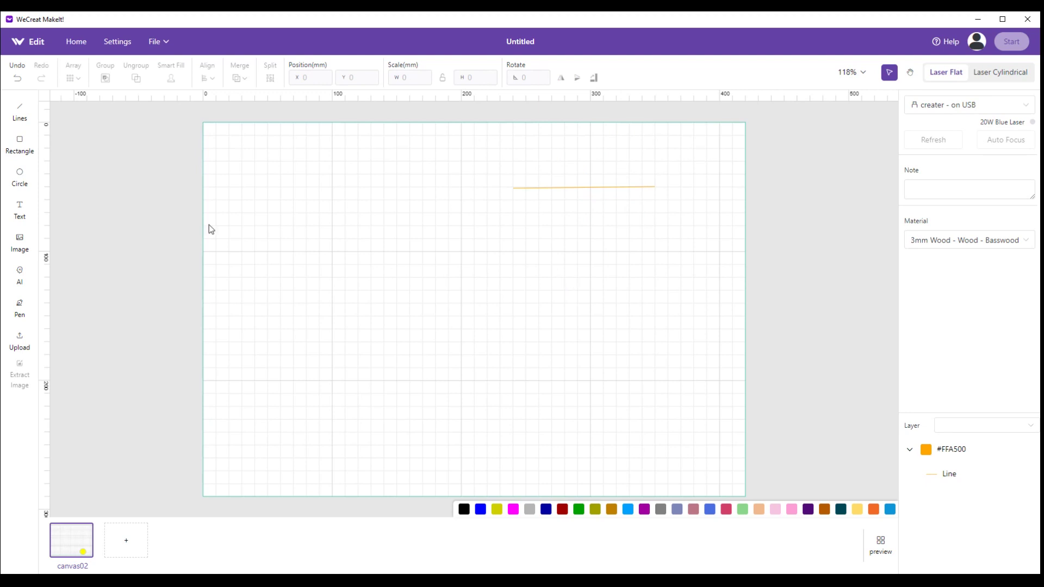
pyautogui.click(21, 143)
# Step: Draw a rectangle in the upper left and set its width and height to 50 mm
pyautogui.moveTo(280, 174); pyautogui.dragTo(387, 259)
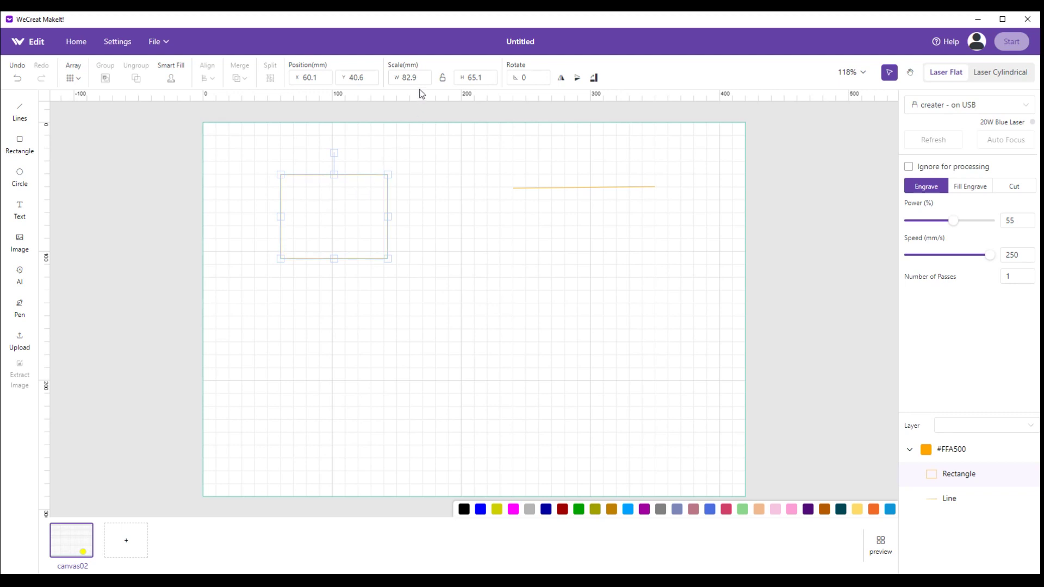
pyautogui.moveTo(419, 82); pyautogui.dragTo(403, 79)
pyautogui.write('50')
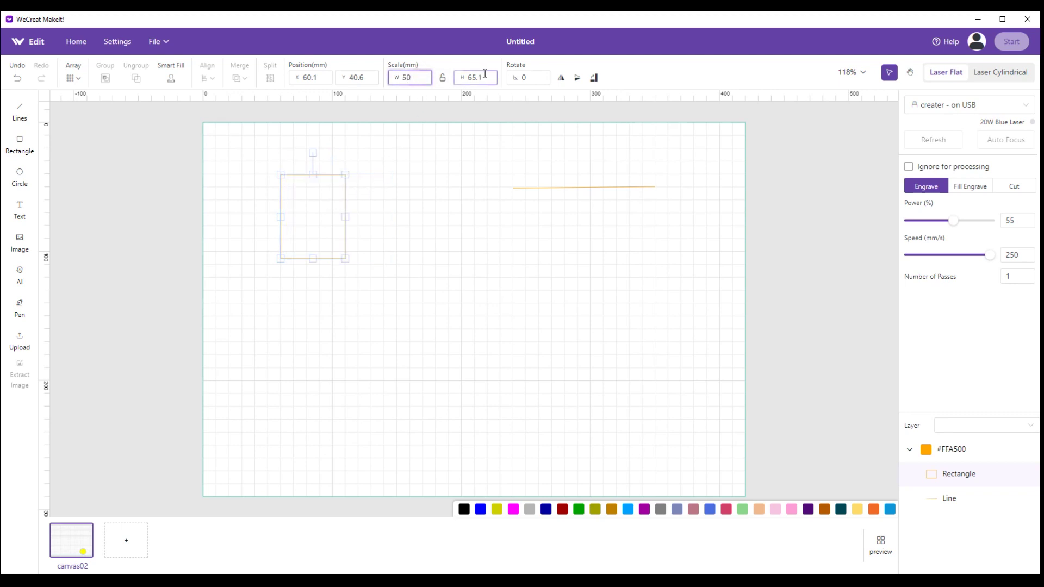
pyautogui.moveTo(484, 77); pyautogui.dragTo(465, 80)
pyautogui.write('50')
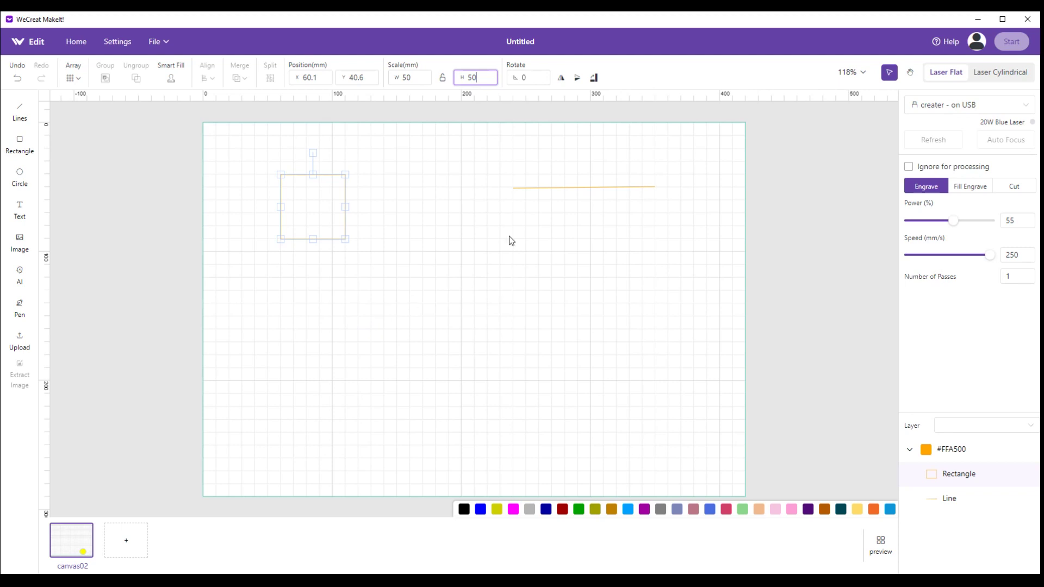
# Step: Move the line beside the square and shorten it to about 71.2 mm
pyautogui.moveTo(567, 187); pyautogui.dragTo(364, 203)
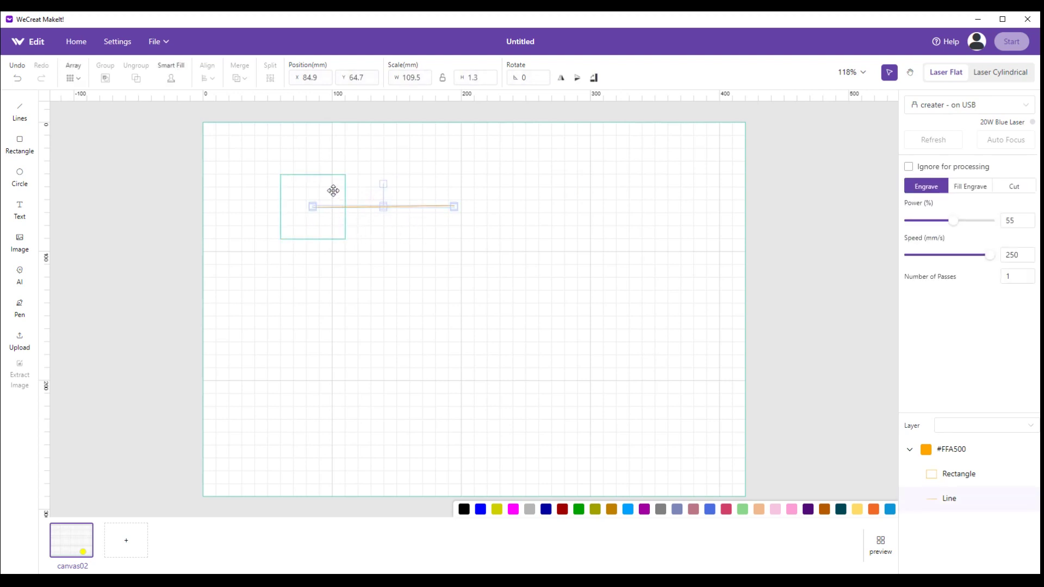
pyautogui.moveTo(313, 206); pyautogui.dragTo(546, 205)
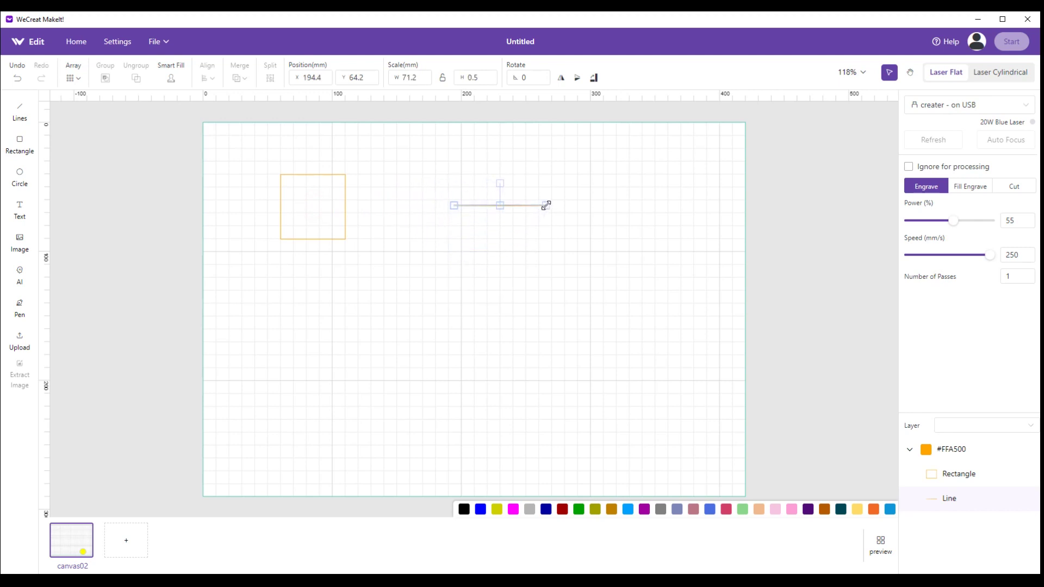
pyautogui.click(547, 219)
pyautogui.click(315, 227)
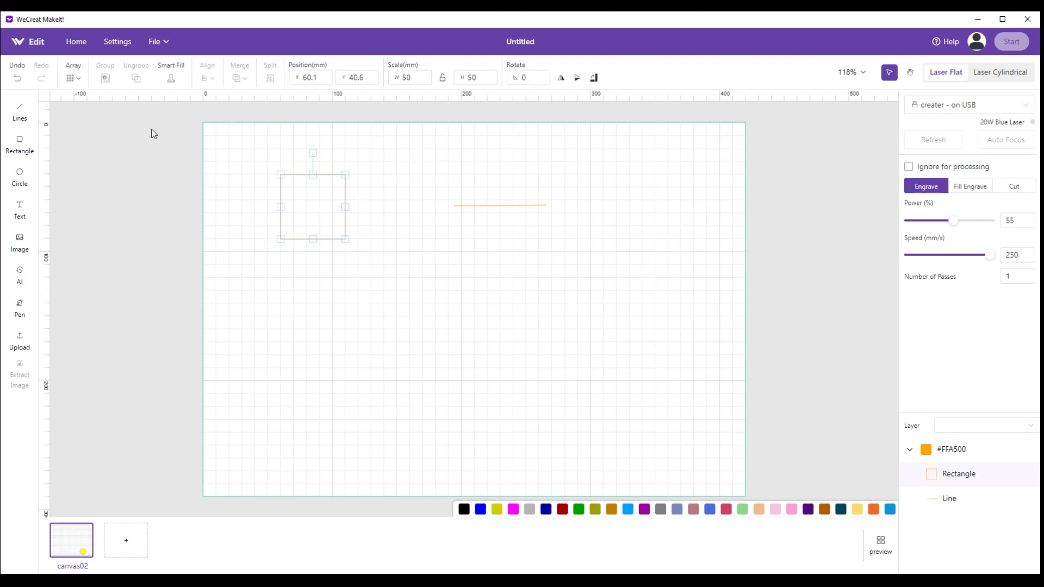
pyautogui.click(20, 177)
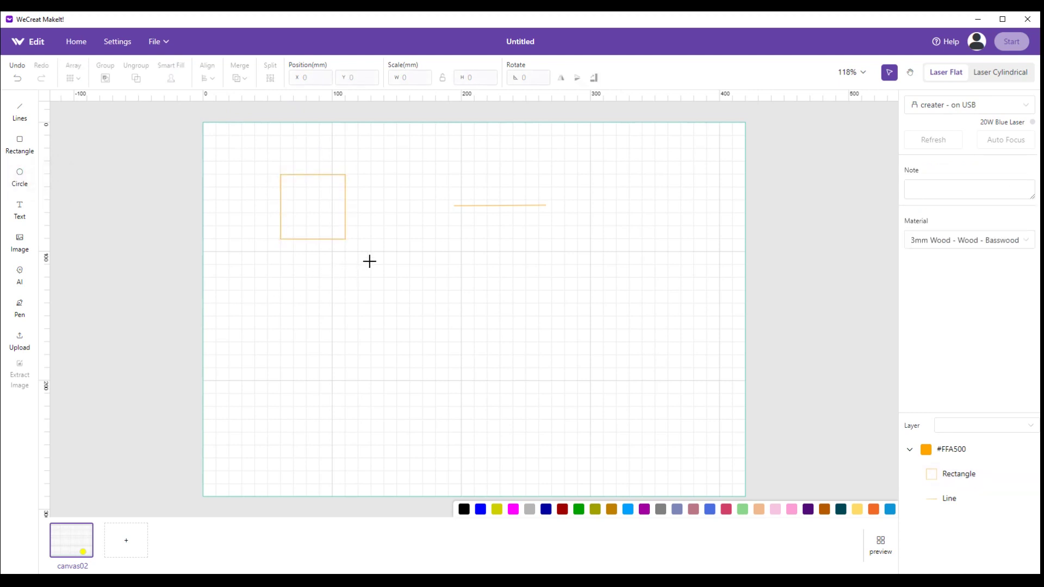
# Step: Draw an ellipse below the line and shrink it to about 58.8 × 53.3 mm
pyautogui.moveTo(383, 251)
pyautogui.mouseDown()
pyautogui.moveTo(432, 310)
pyautogui.moveTo(507, 354)
pyautogui.moveTo(491, 352)
pyautogui.mouseUp()
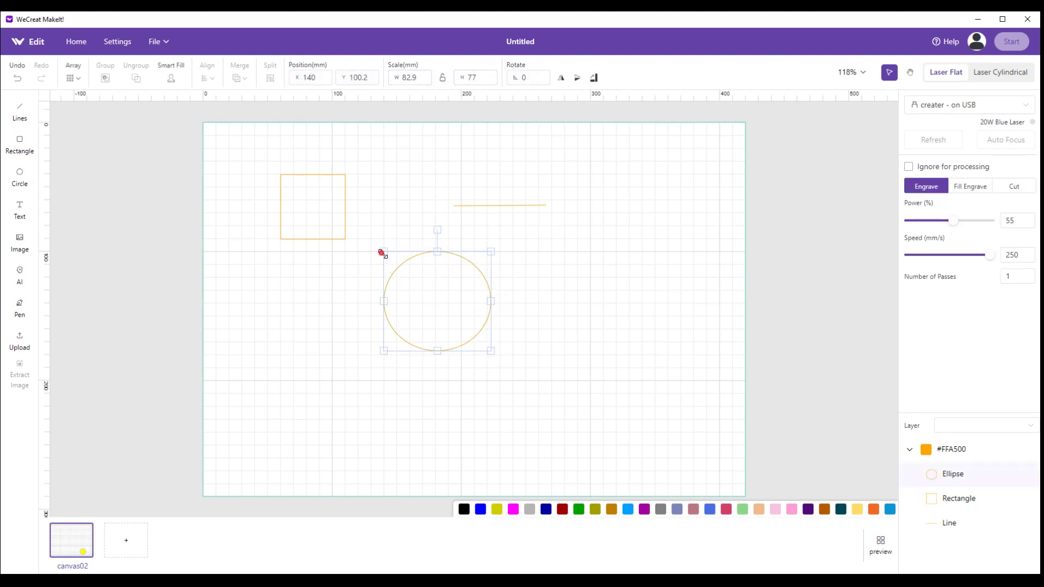
pyautogui.moveTo(383, 252); pyautogui.dragTo(415, 282)
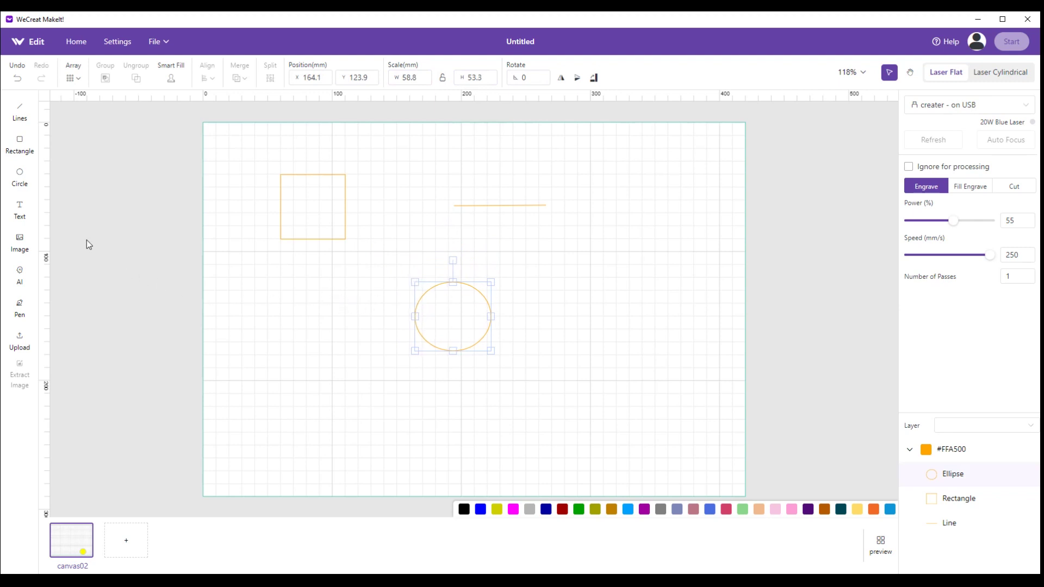
pyautogui.click(21, 211)
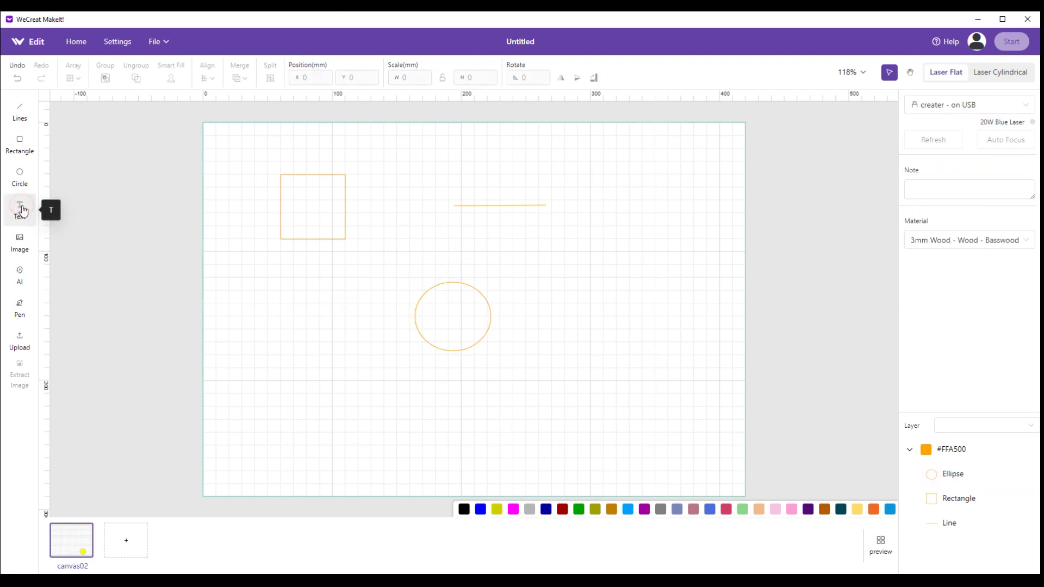
# Step: Place a text object right of the ellipse and replace 'Hello' with 'FINE'
pyautogui.click(508, 243)
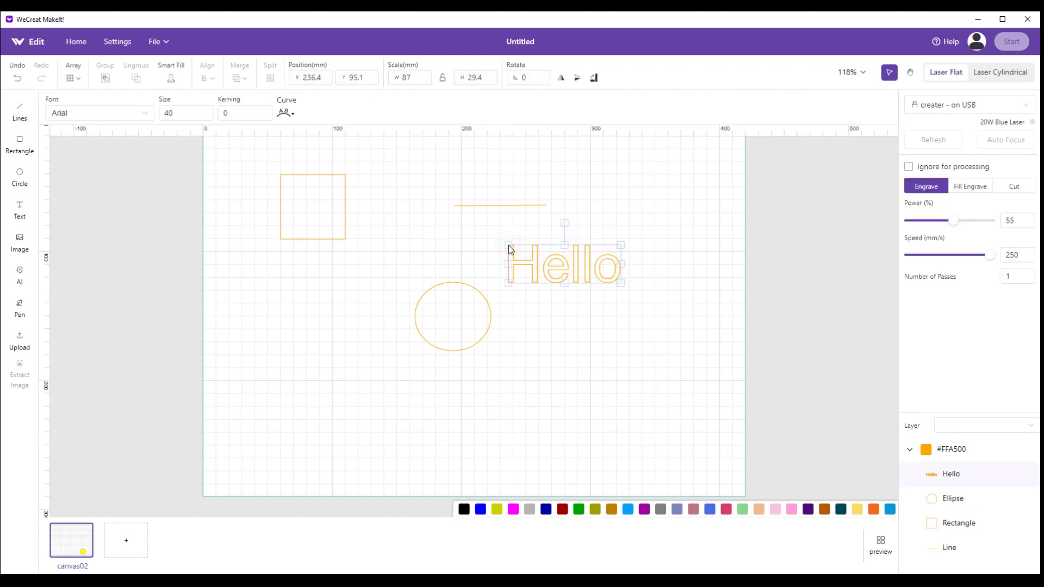
pyautogui.doubleClick(601, 267)
pyautogui.press('Delete')
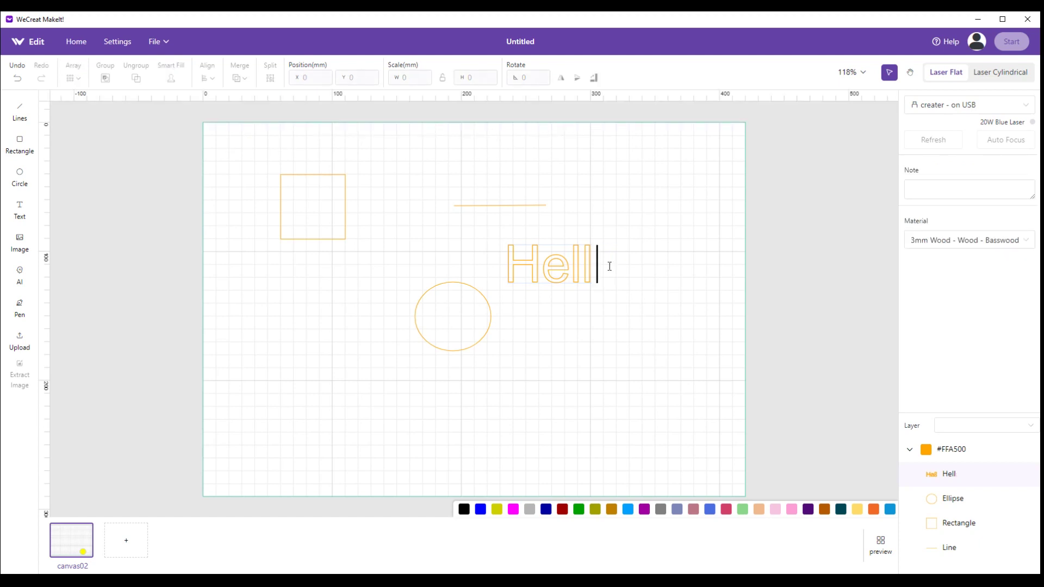
pyautogui.press('BackSpace')
pyautogui.press('BackSpace')
pyautogui.press('BackSpace')
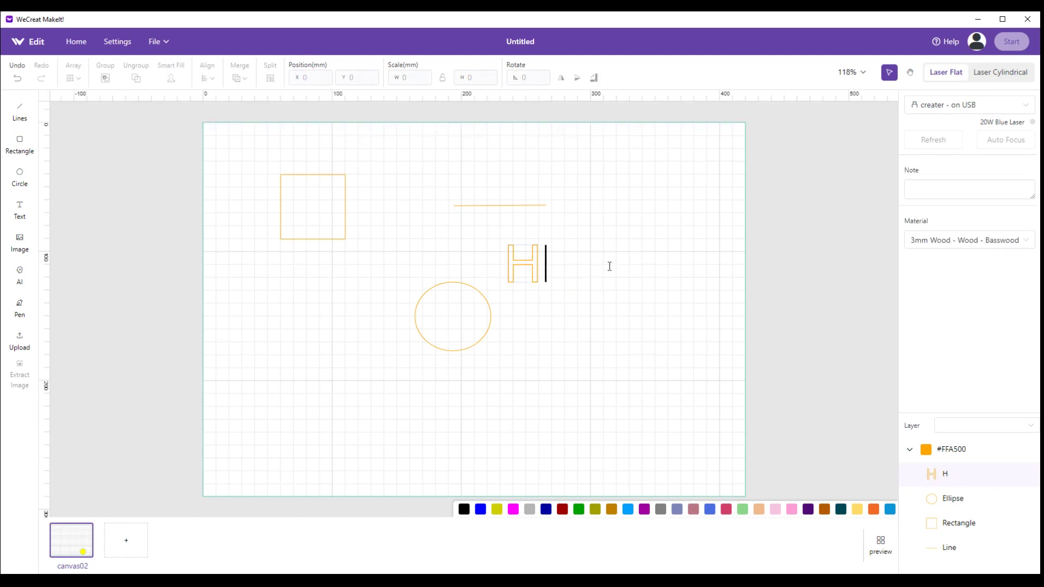
pyautogui.press('BackSpace')
pyautogui.write('FIN')
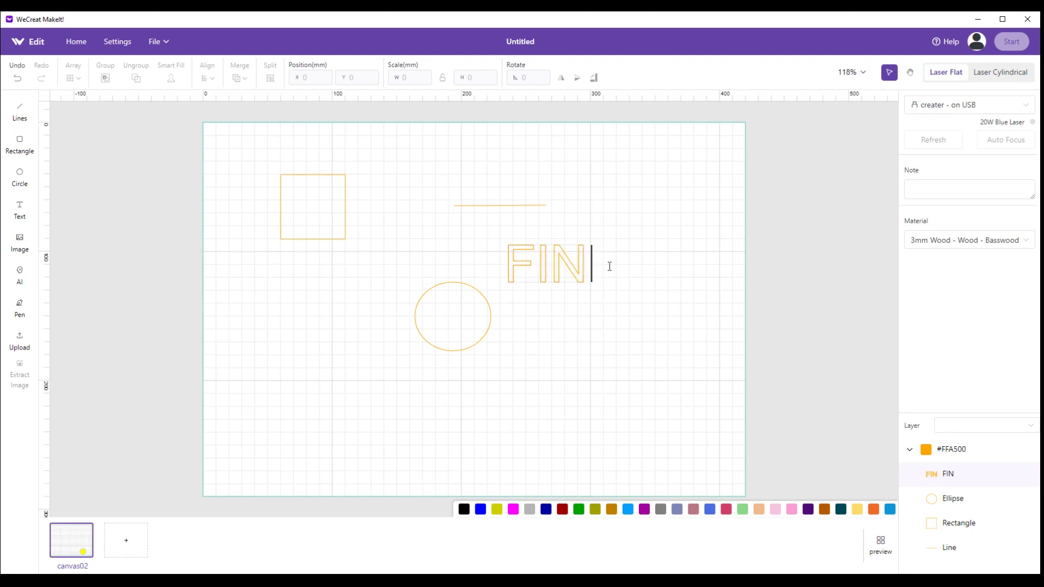
pyautogui.write('E')
# Step: Enlarge the FINE text to about 173 × 47.8 mm, size 66.5
pyautogui.click(706, 349)
pyautogui.click(609, 276)
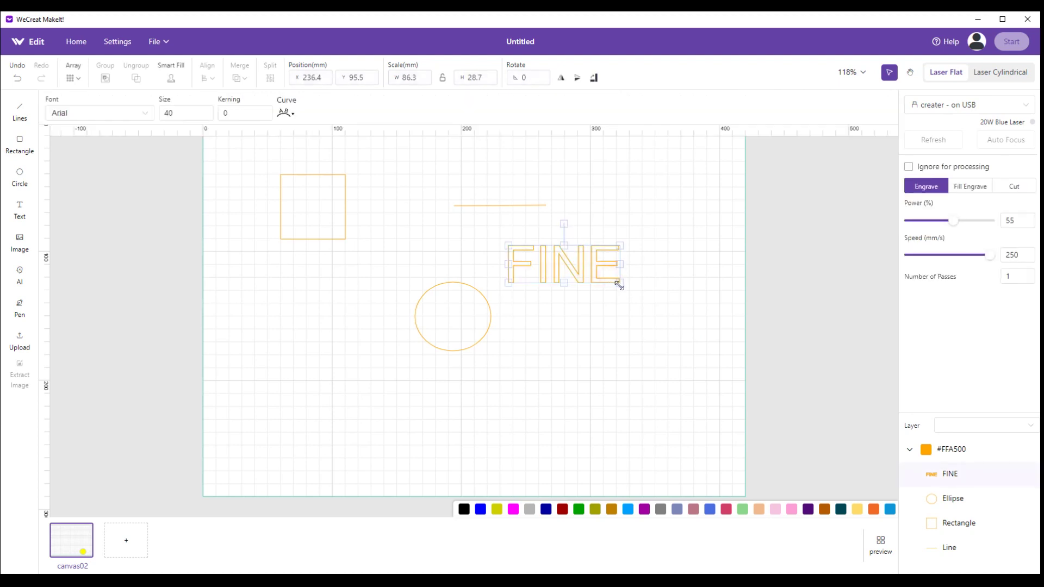
pyautogui.moveTo(619, 285); pyautogui.dragTo(733, 308)
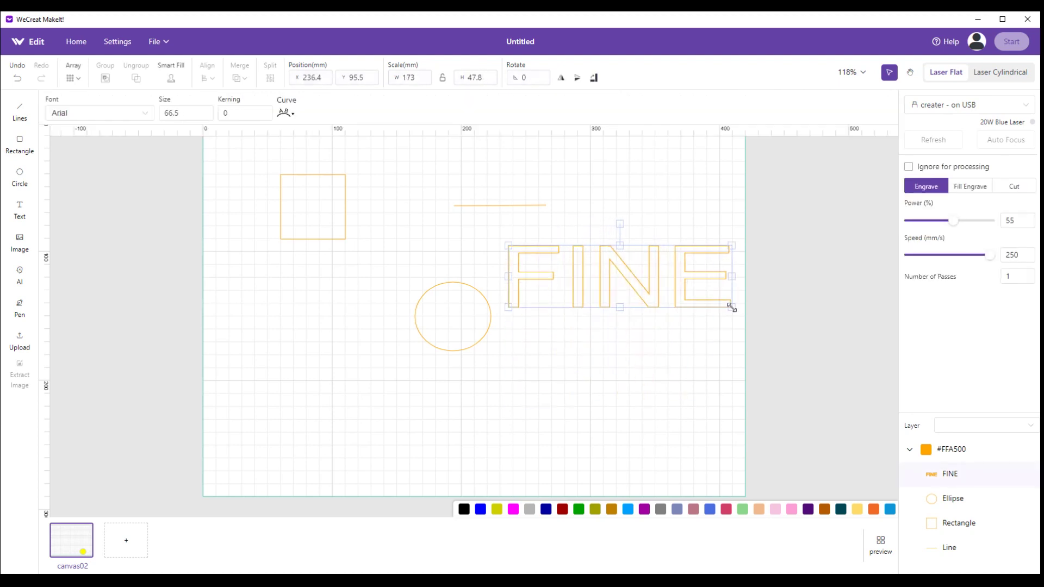
# Step: Browse the vector image library
pyautogui.click(20, 246)
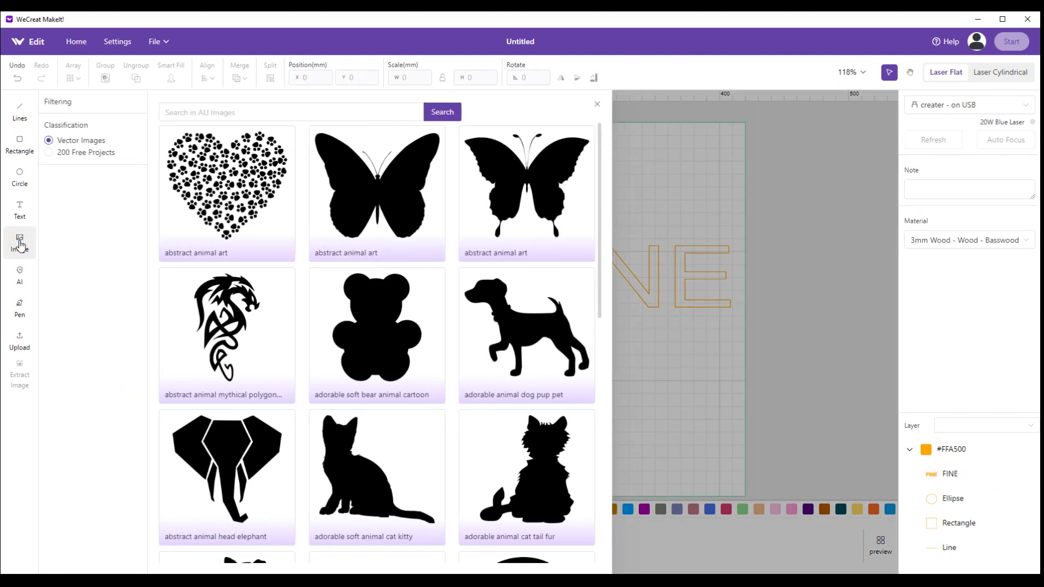
pyautogui.scroll(-5, 245, 200)
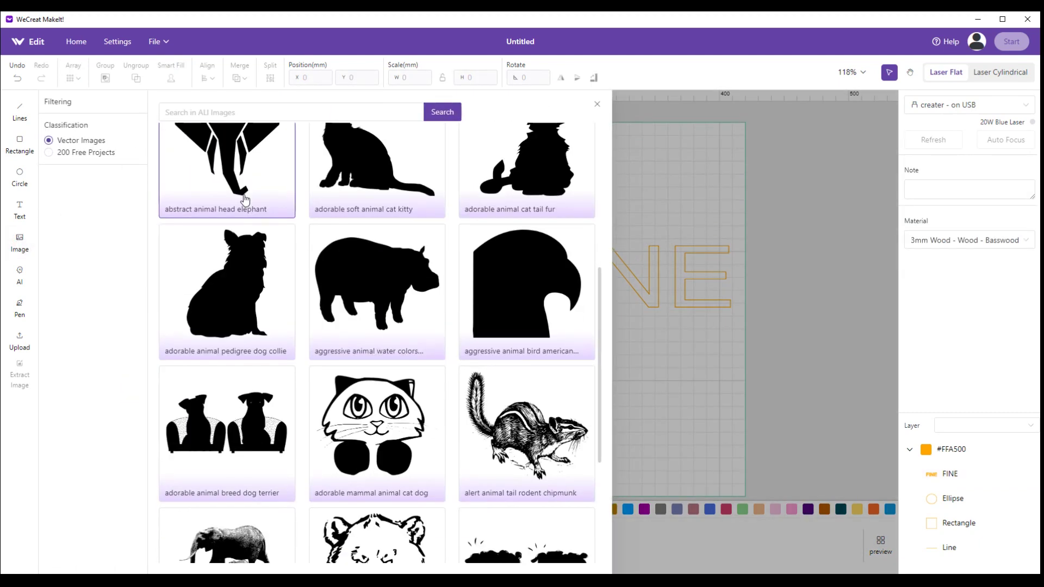
pyautogui.scroll(-4, 245, 200)
pyautogui.scroll(7, 247, 204)
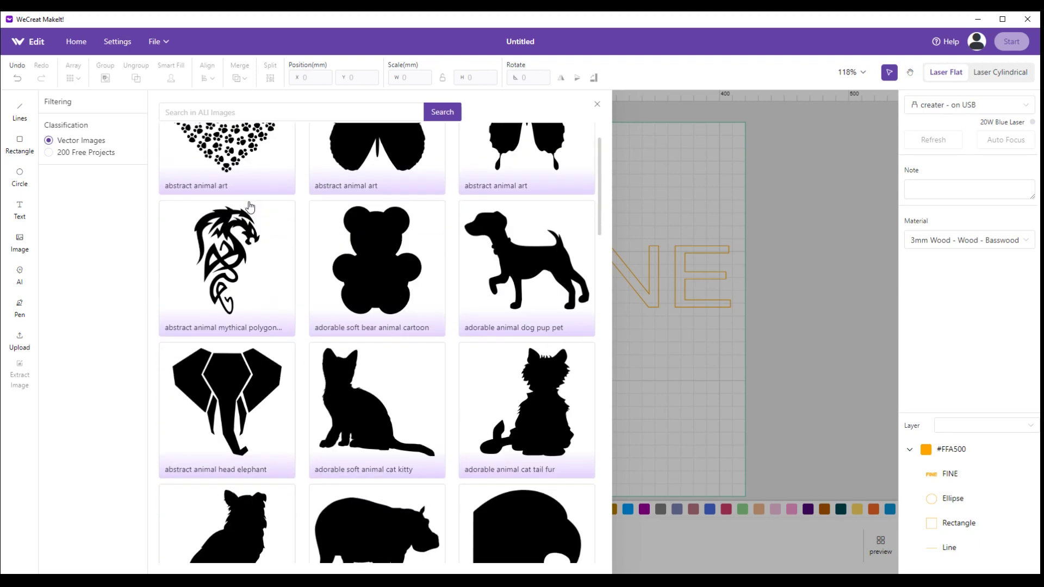
pyautogui.scroll(1, 249, 207)
pyautogui.scroll(-3, 245, 201)
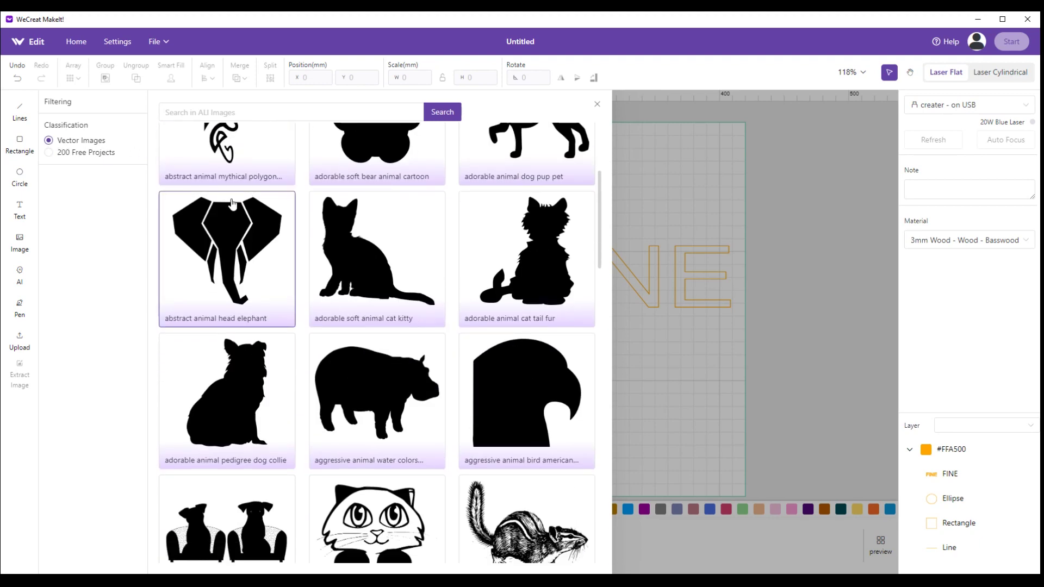
pyautogui.scroll(-10, 261, 218)
pyautogui.scroll(-8, 288, 222)
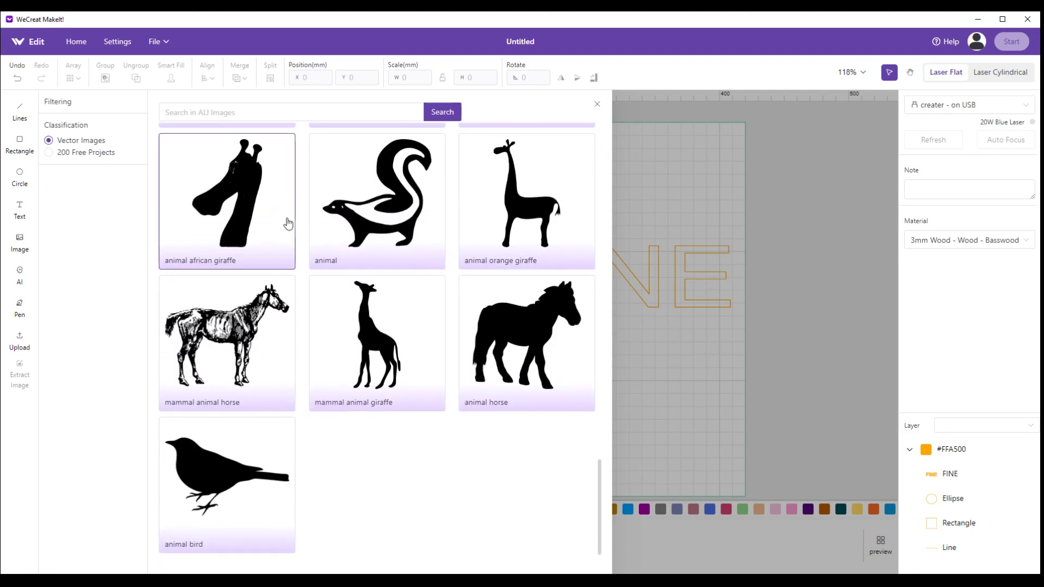
pyautogui.scroll(-8, 287, 224)
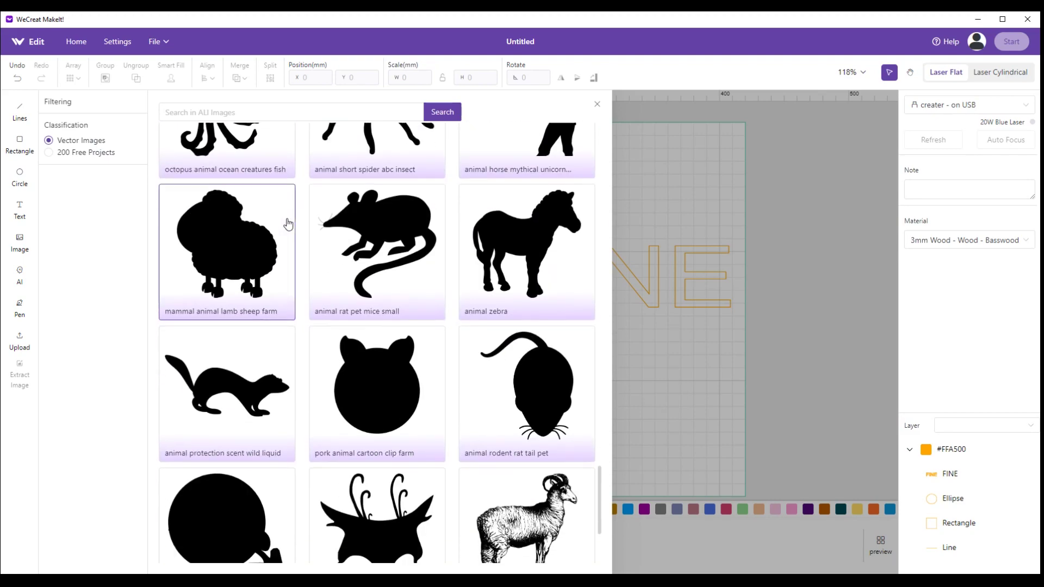
pyautogui.scroll(-10, 292, 221)
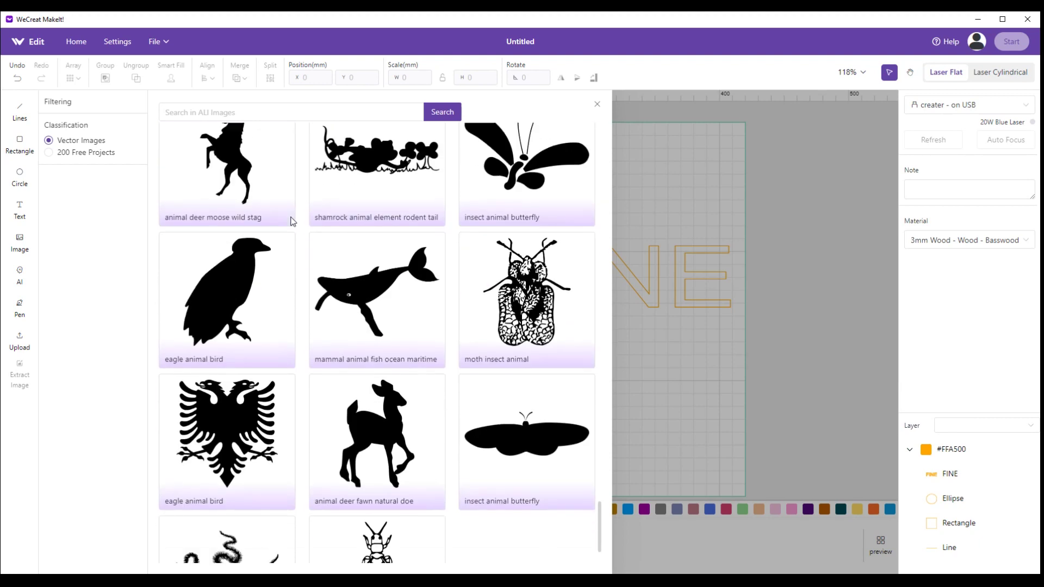
pyautogui.scroll(-4, 293, 222)
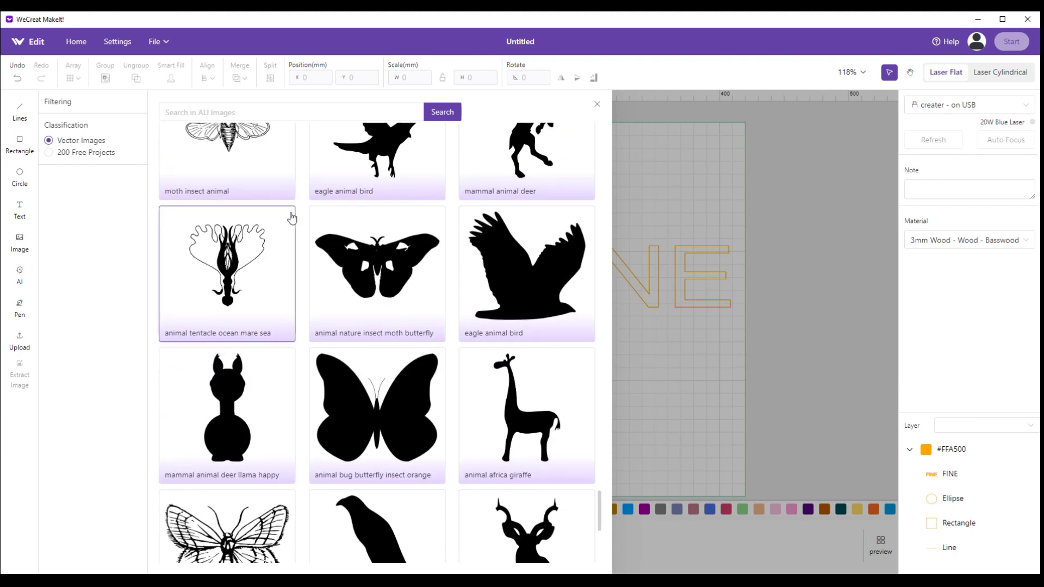
pyautogui.scroll(-3, 292, 218)
# Step: Search for 'eagle' and place the angry flying eagle left, just below the square
pyautogui.click(178, 112)
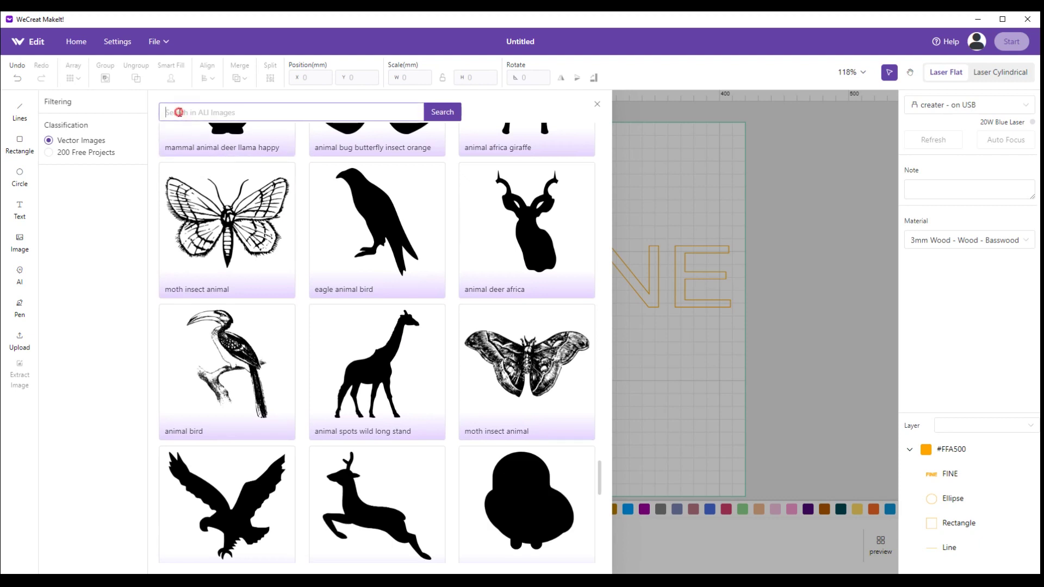
pyautogui.write('eag')
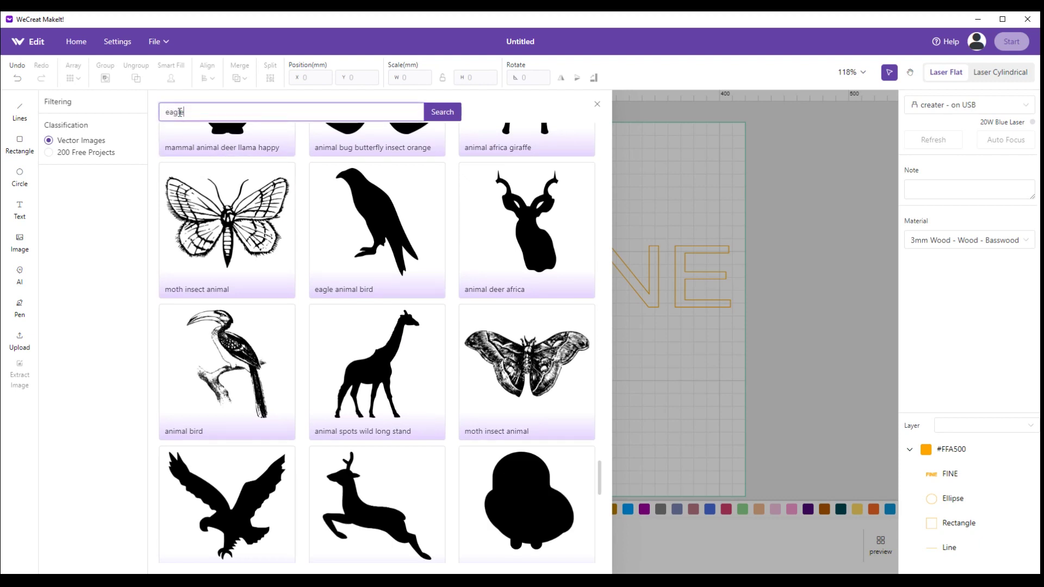
pyautogui.write('le')
pyautogui.click(434, 116)
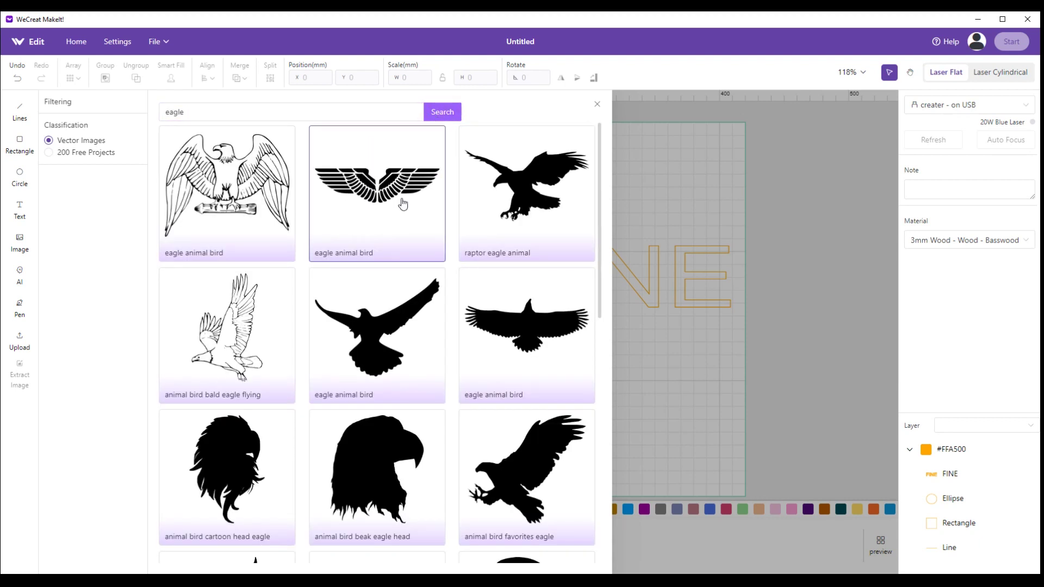
pyautogui.scroll(-3, 300, 222)
pyautogui.scroll(-10, 301, 222)
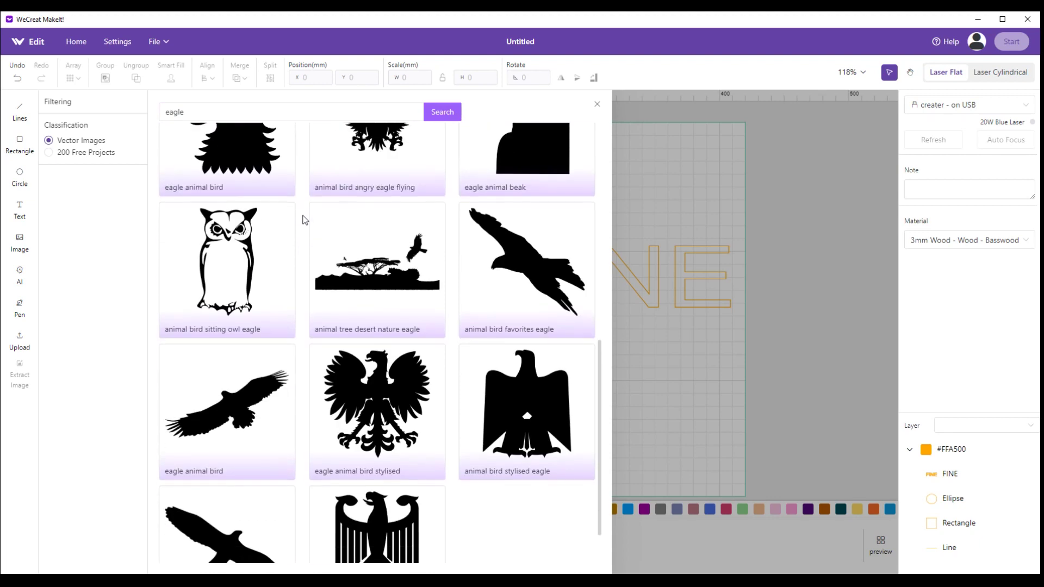
pyautogui.scroll(-3, 304, 215)
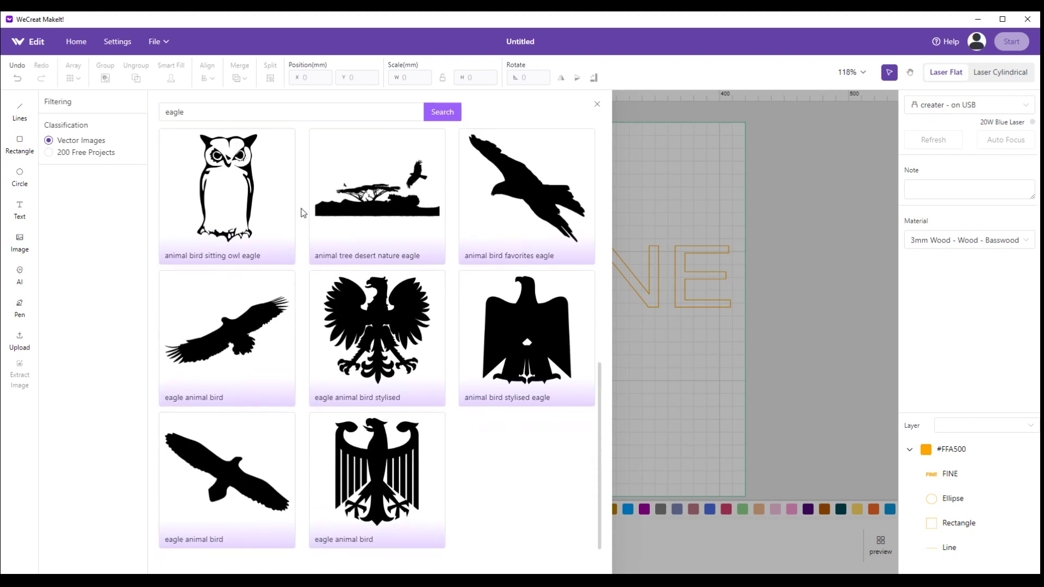
pyautogui.scroll(5, 304, 214)
pyautogui.scroll(6, 301, 210)
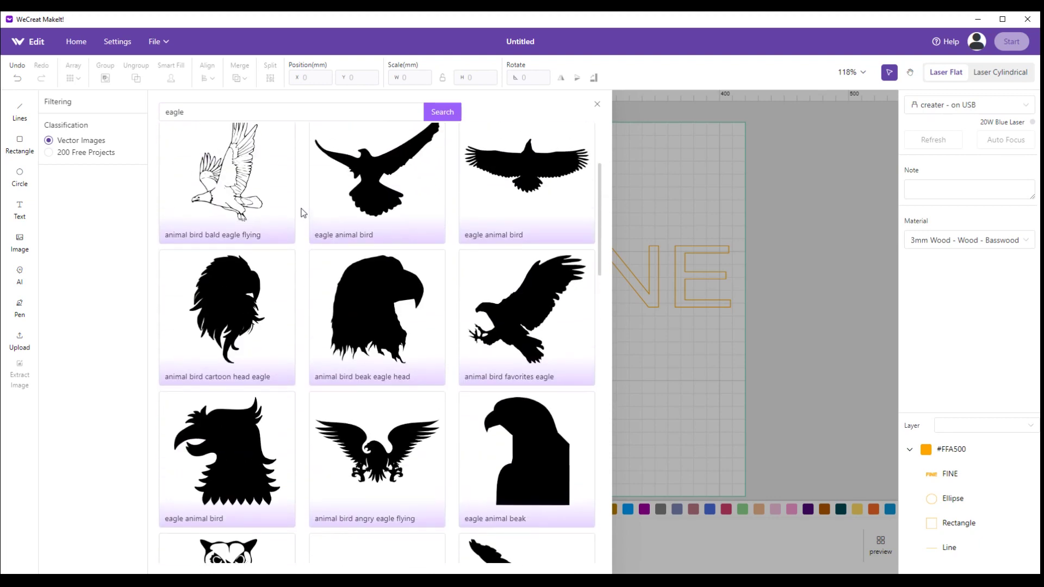
pyautogui.scroll(-3, 310, 235)
pyautogui.click(363, 336)
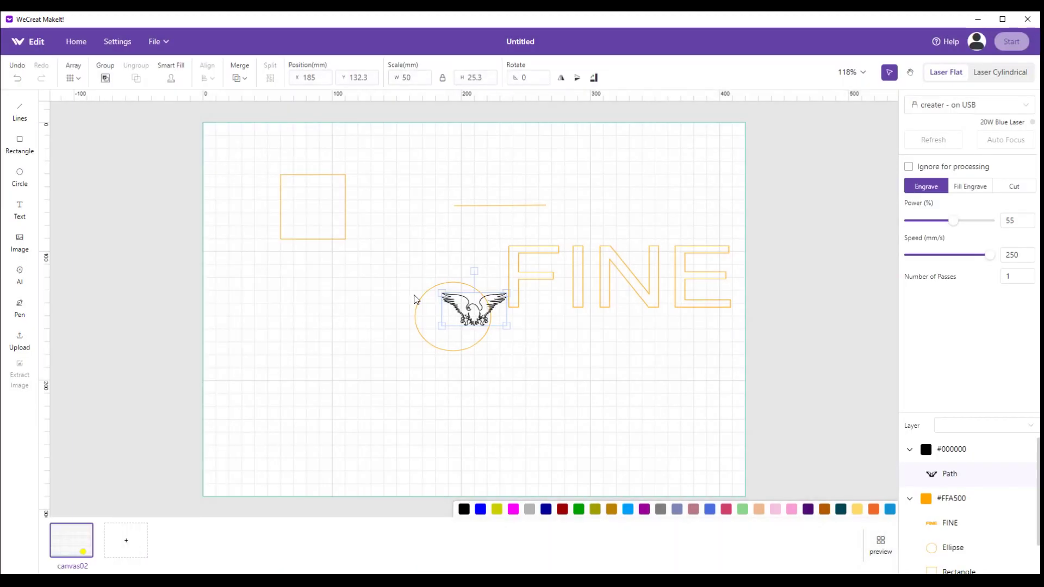
pyautogui.moveTo(460, 310); pyautogui.dragTo(402, 259)
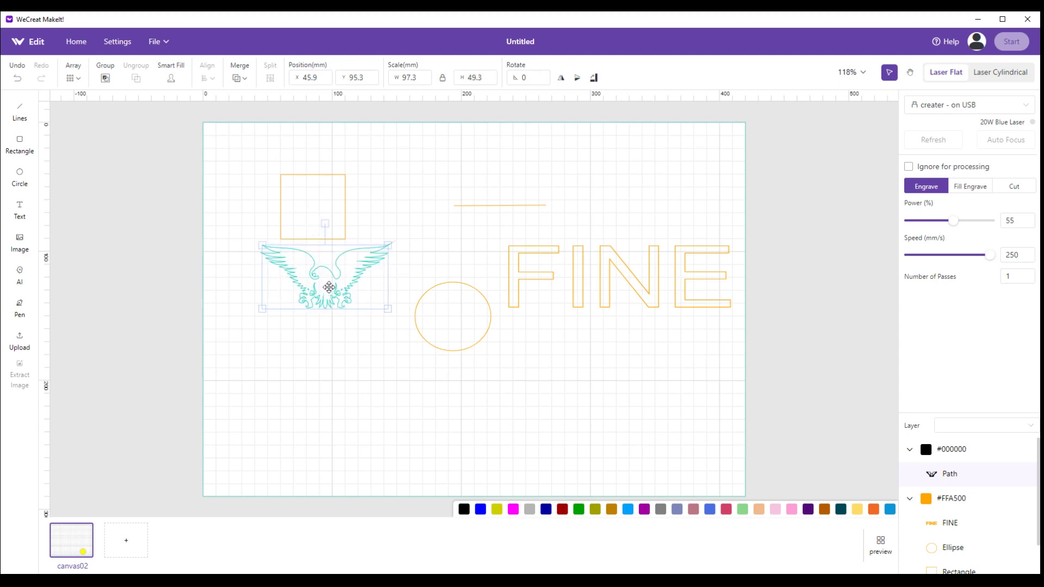
pyautogui.moveTo(328, 287); pyautogui.dragTo(330, 308)
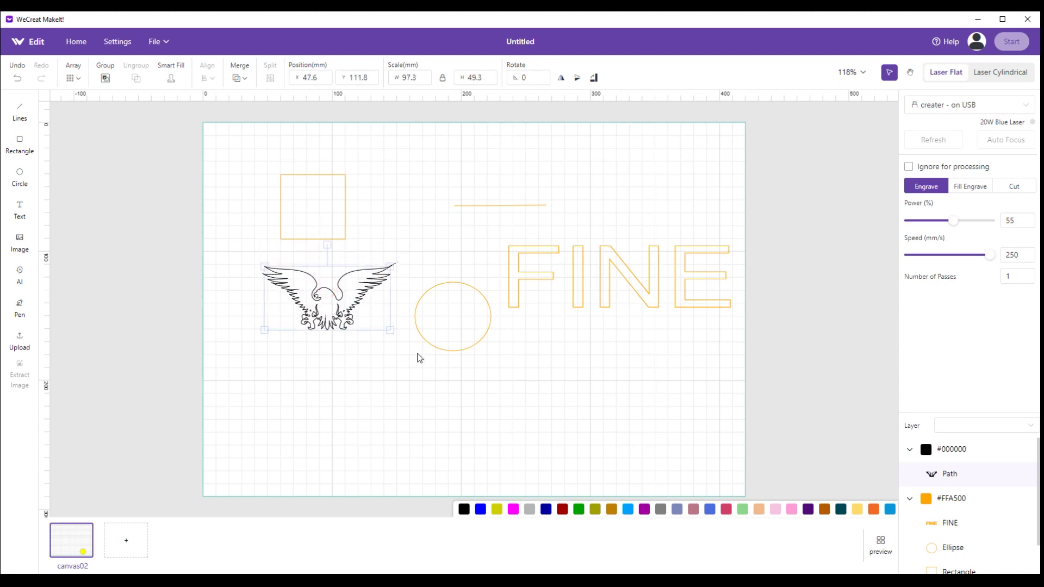
# Step: Generate 4 AI samples from the prompt 'a cat eating a mutant mouse'
pyautogui.click(21, 276)
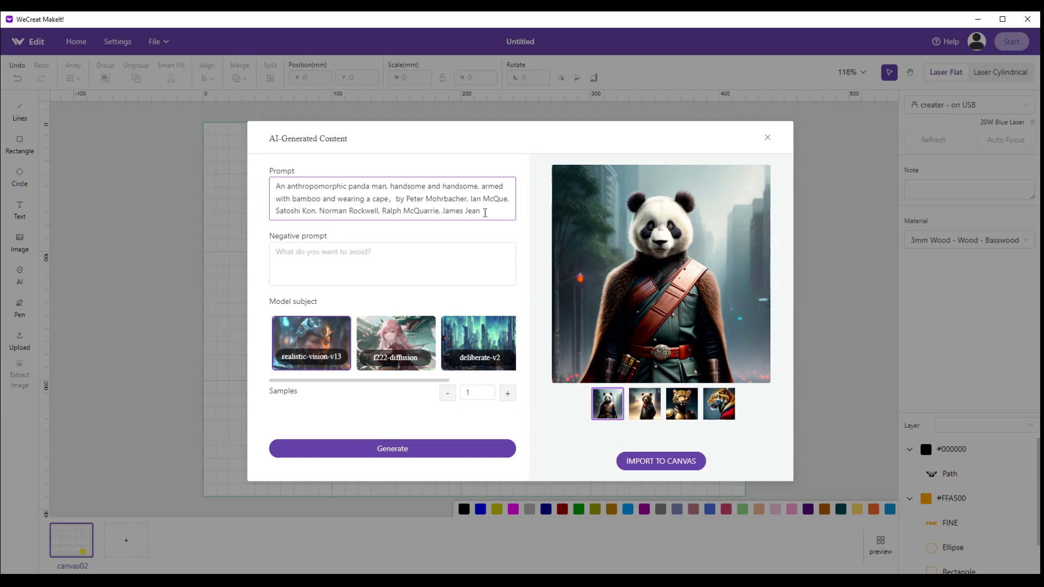
pyautogui.moveTo(485, 212); pyautogui.dragTo(228, 182)
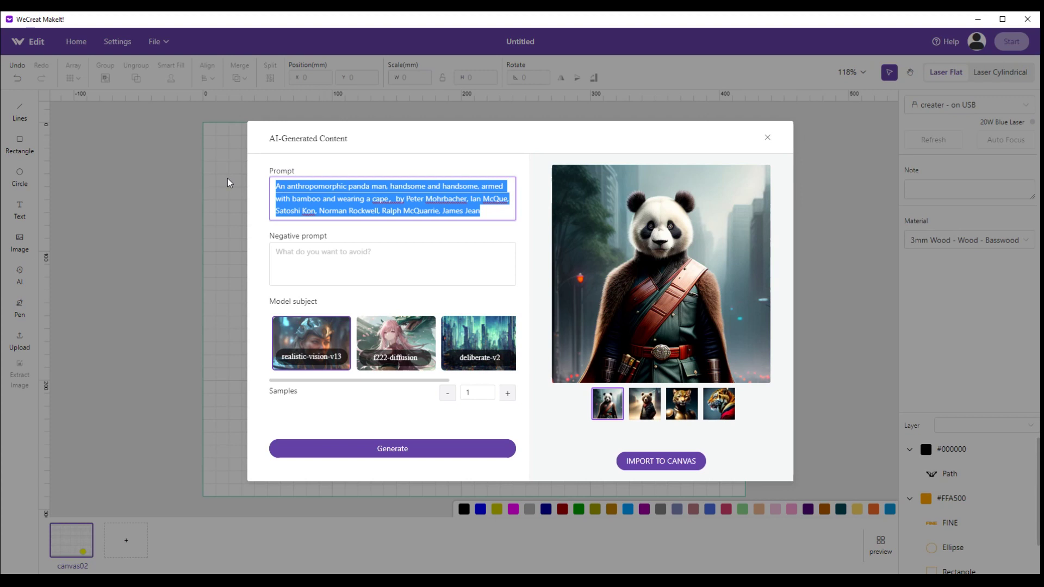
pyautogui.write('a cat')
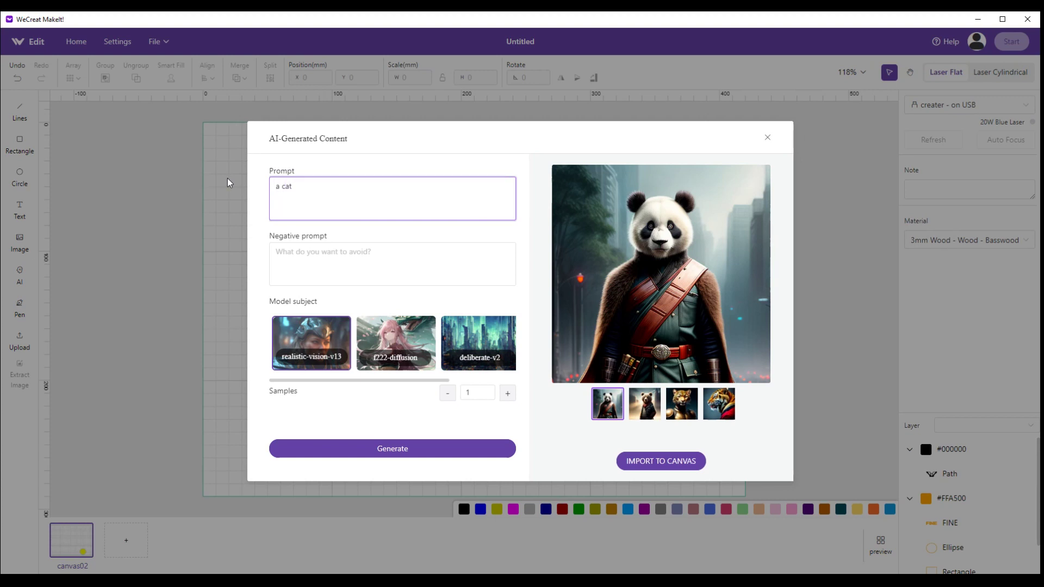
pyautogui.write(' eating a mutant mouse')
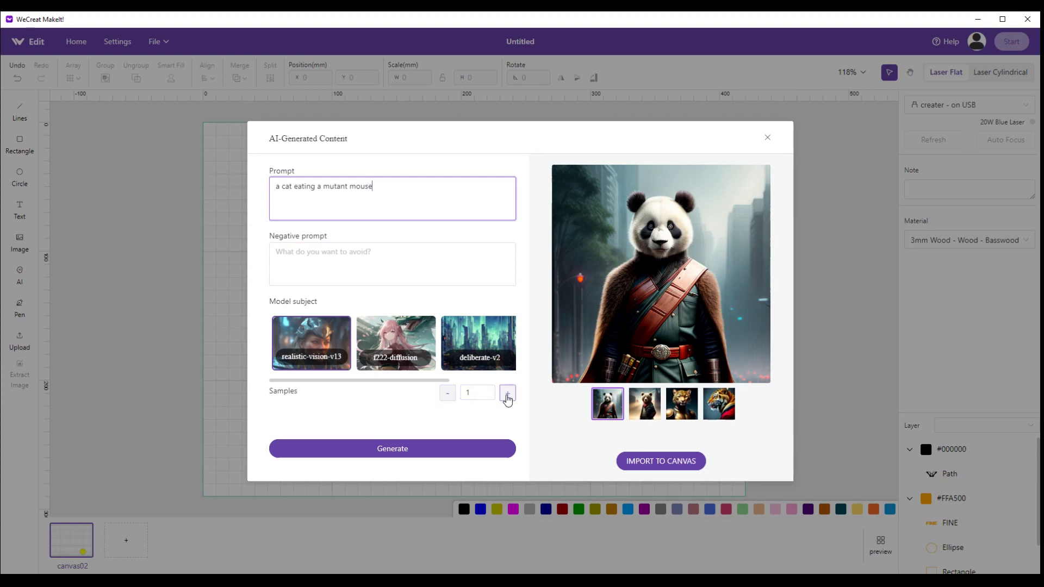
pyautogui.click(508, 397)
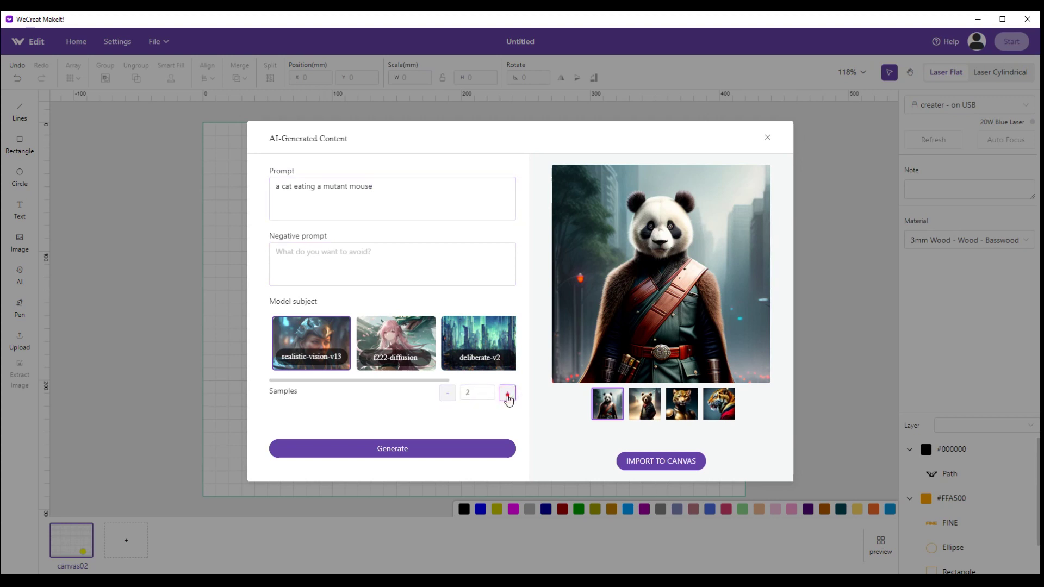
pyautogui.click(507, 397)
pyautogui.click(507, 397)
pyautogui.click(372, 454)
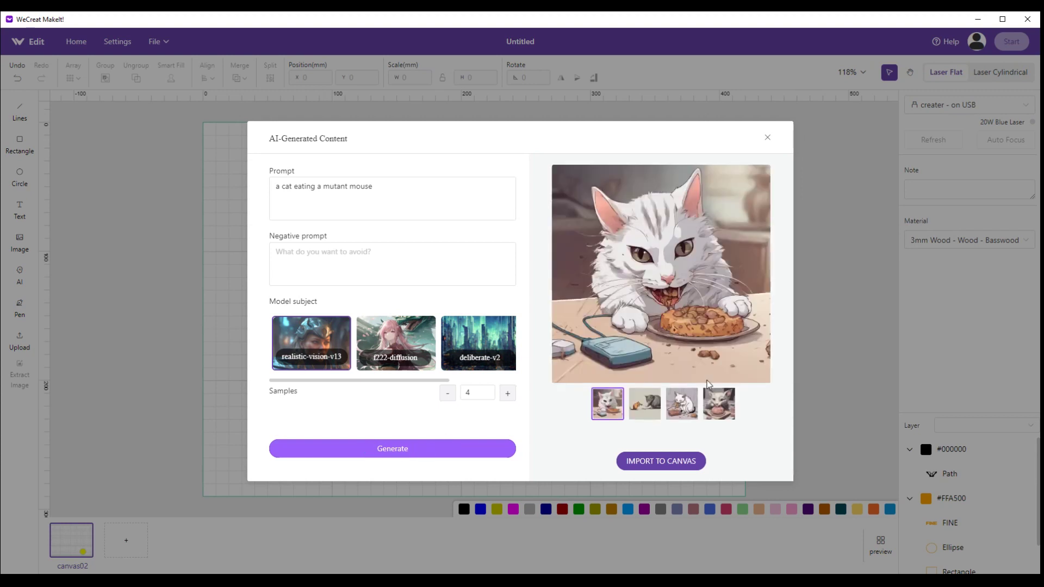
# Step: Compare the generated results and import the white cat eating image onto the canvas
pyautogui.click(649, 404)
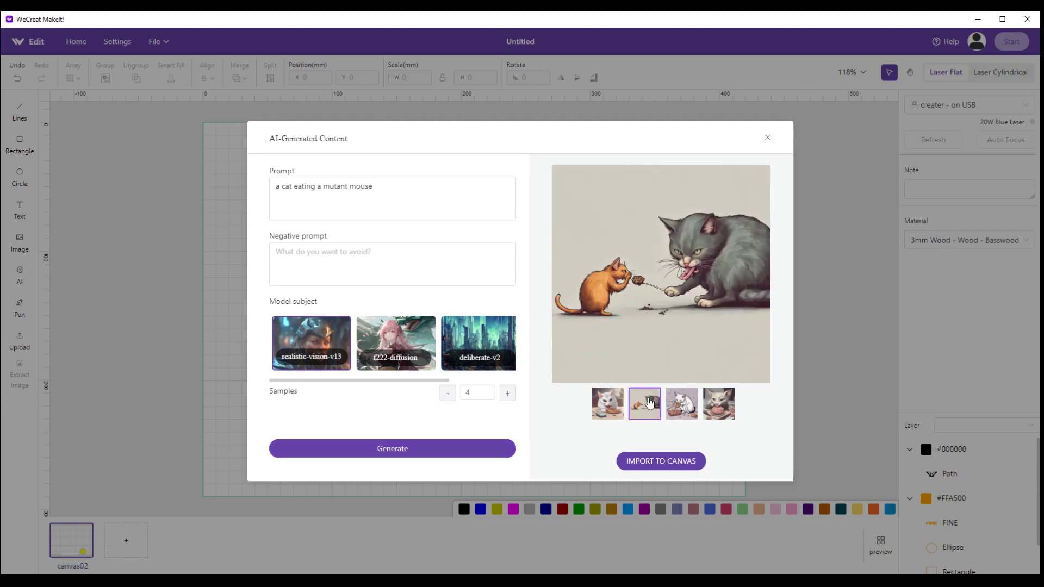
pyautogui.click(679, 405)
pyautogui.click(712, 407)
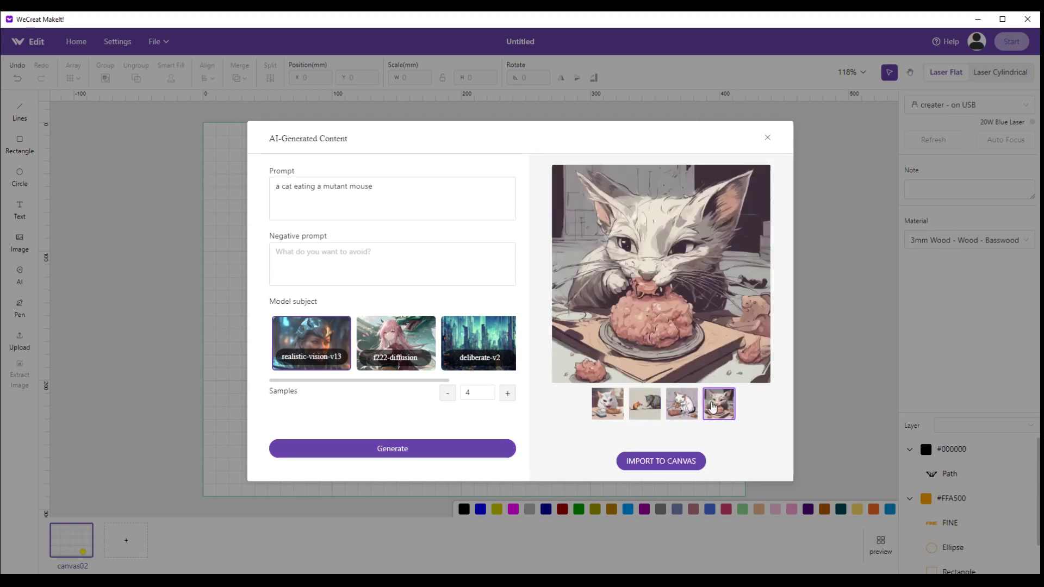
pyautogui.click(655, 410)
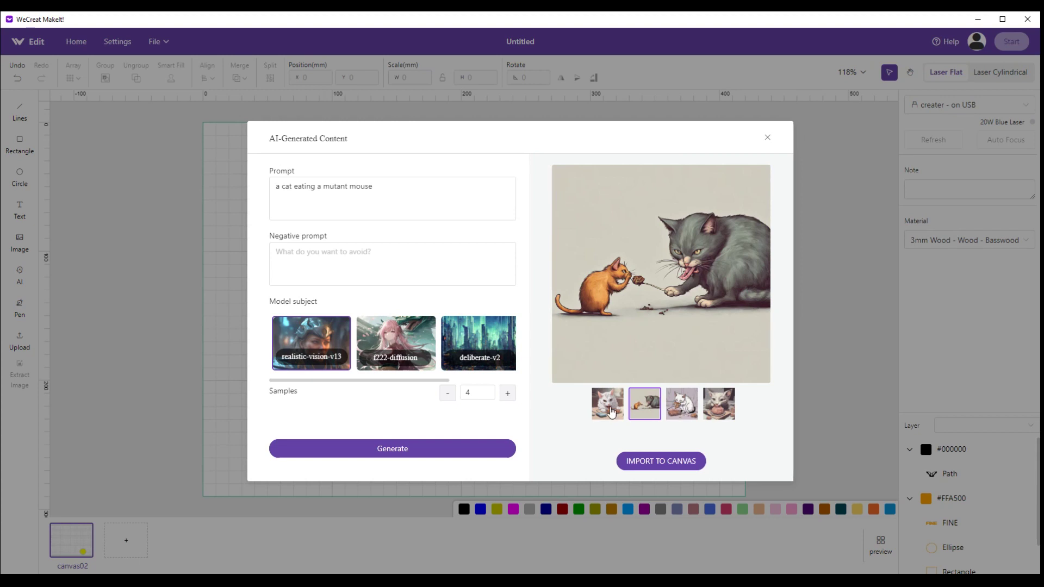
pyautogui.click(672, 413)
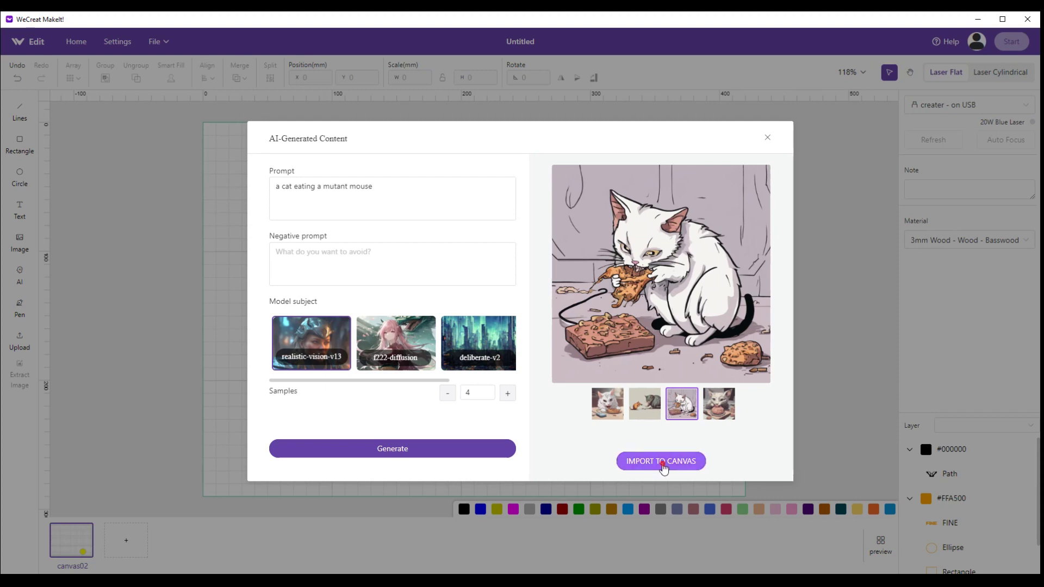
pyautogui.click(664, 461)
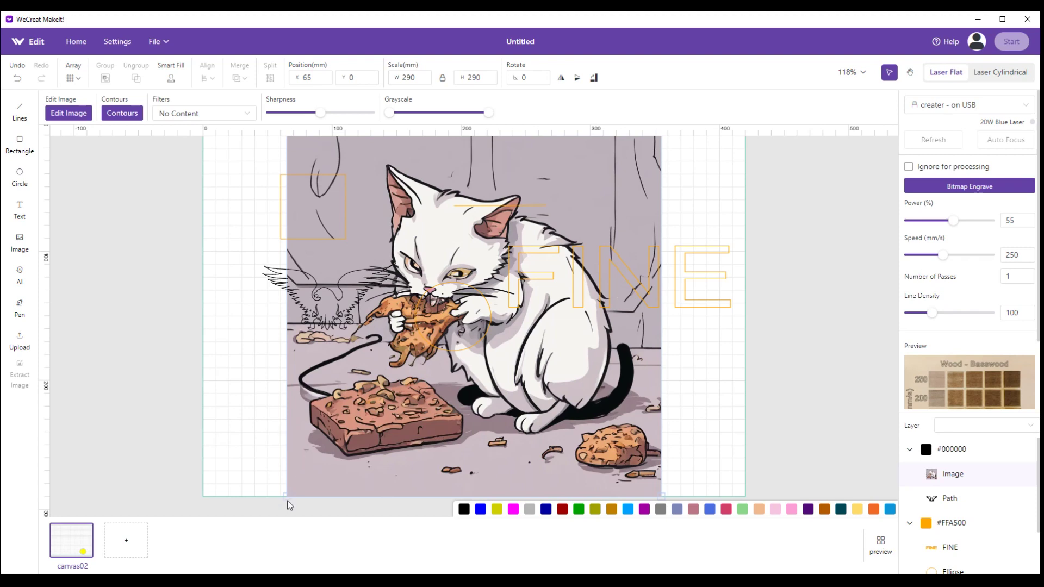
# Step: Resize the cat image to 85.1 × 85.1 mm and place it in the bottom-right corner
pyautogui.moveTo(290, 505); pyautogui.dragTo(585, 448)
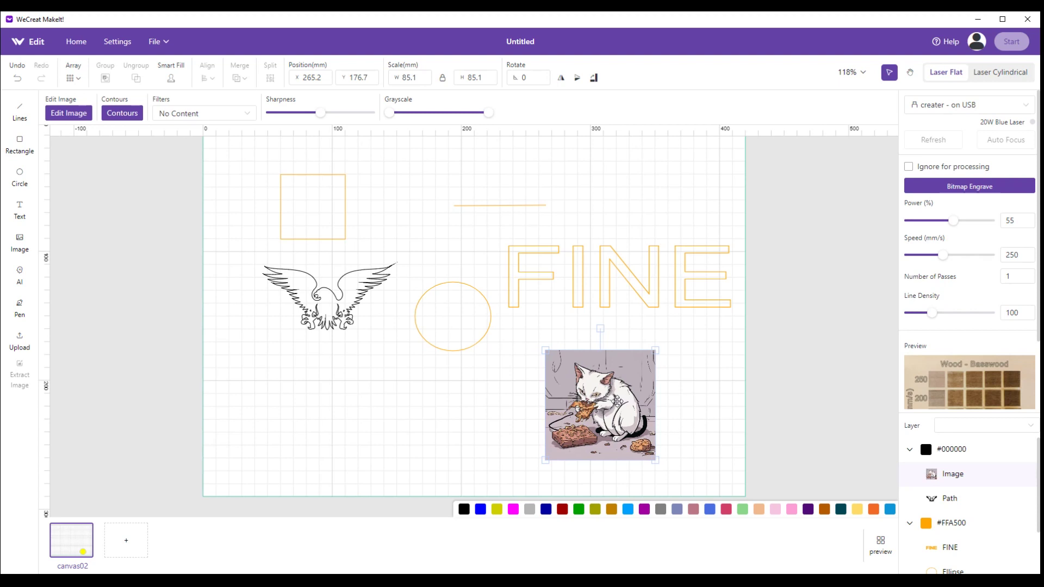
pyautogui.moveTo(618, 403); pyautogui.dragTo(669, 423)
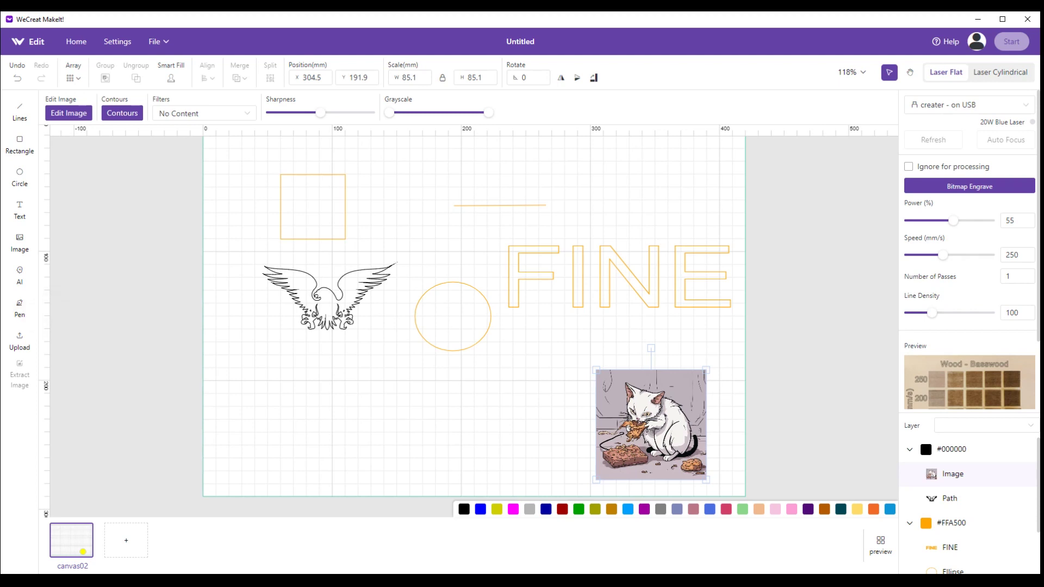
pyautogui.press('Escape')
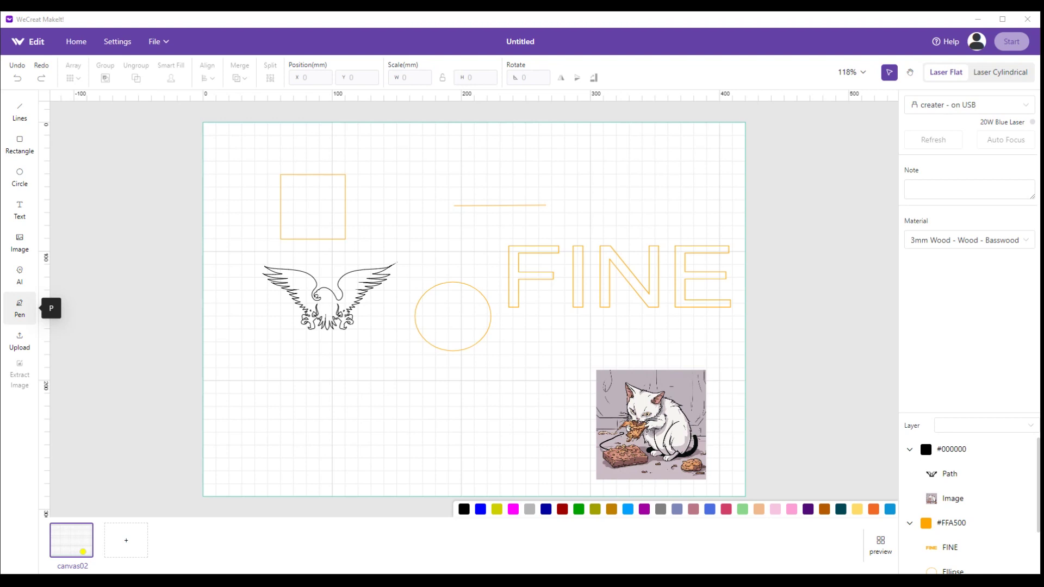
# Step: Draw a multi-corner orange polyline path with the Pen tool
pyautogui.click(20, 307)
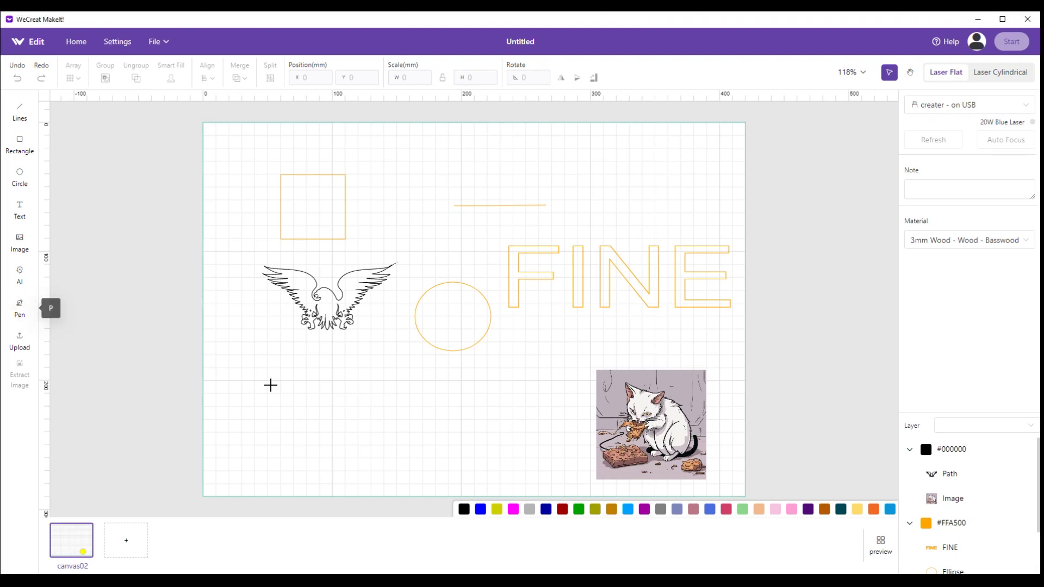
pyautogui.click(254, 145)
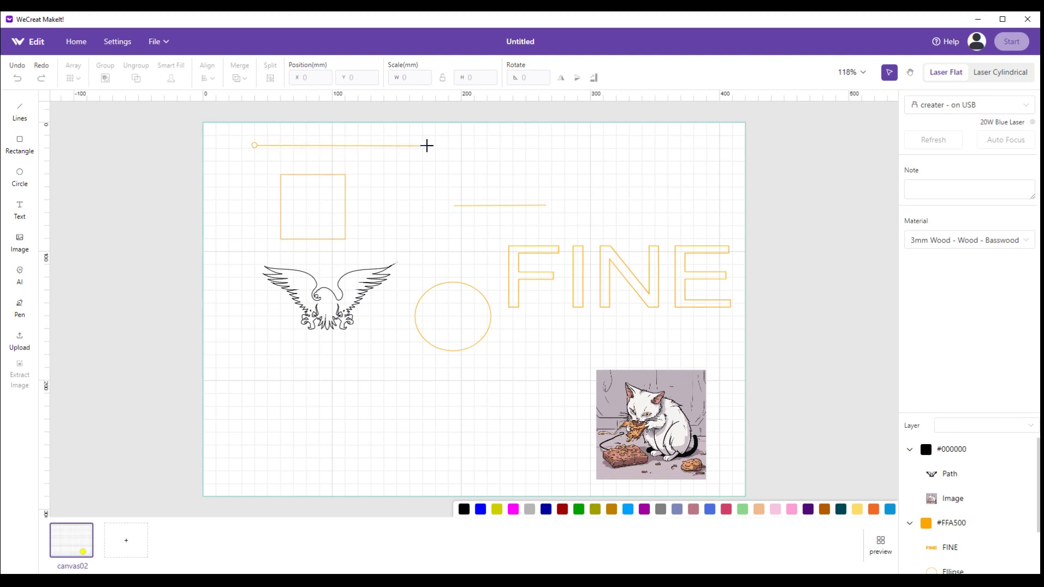
pyautogui.click(350, 146)
pyautogui.click(400, 218)
pyautogui.click(462, 264)
pyautogui.click(462, 217)
pyautogui.click(424, 216)
pyautogui.click(429, 149)
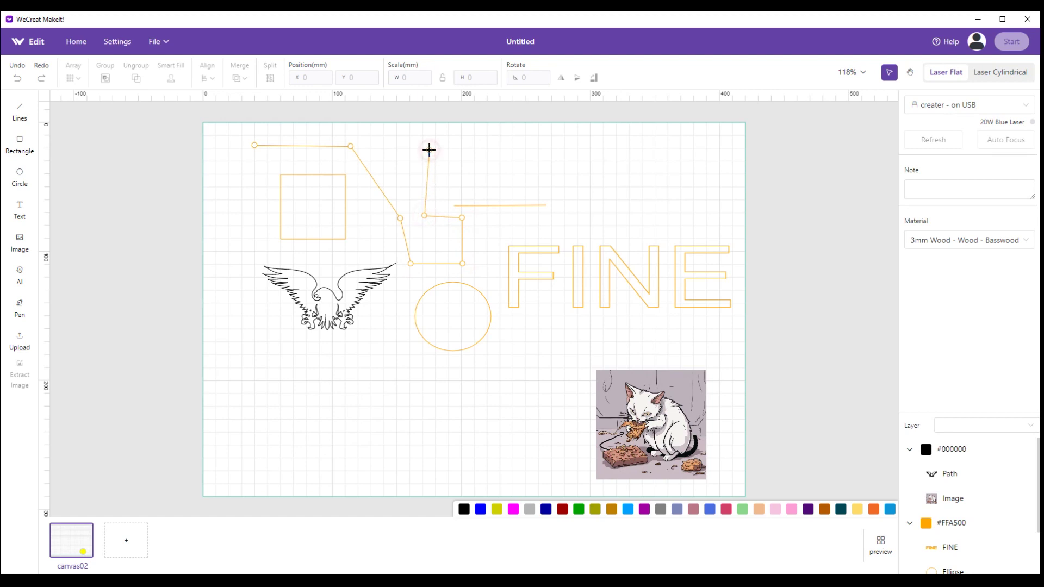
pyautogui.click(515, 145)
# Step: Finish the path and move it to the lower left, below the eagle
pyautogui.press('Escape')
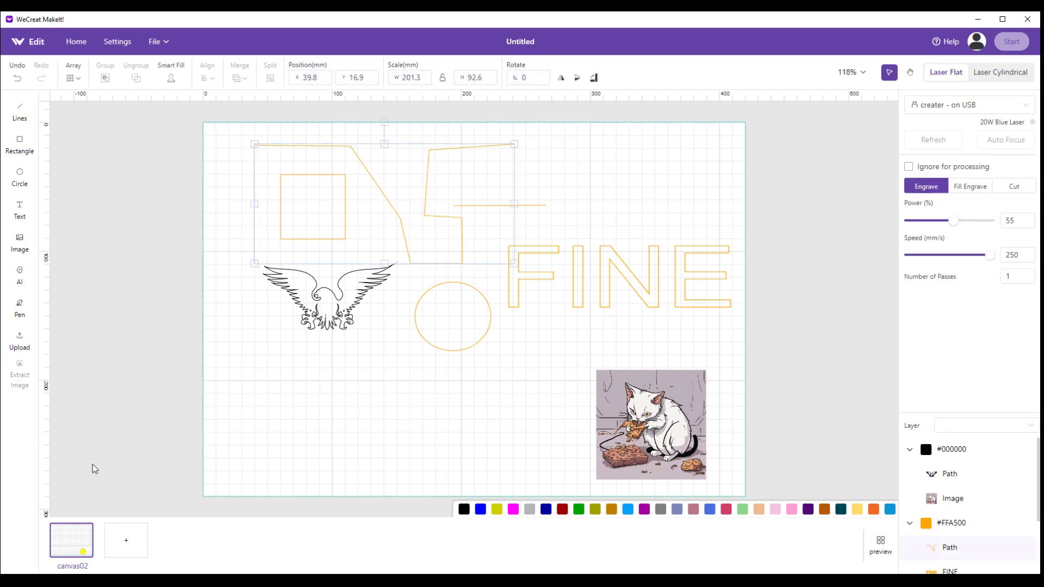
pyautogui.moveTo(271, 146); pyautogui.dragTo(328, 433)
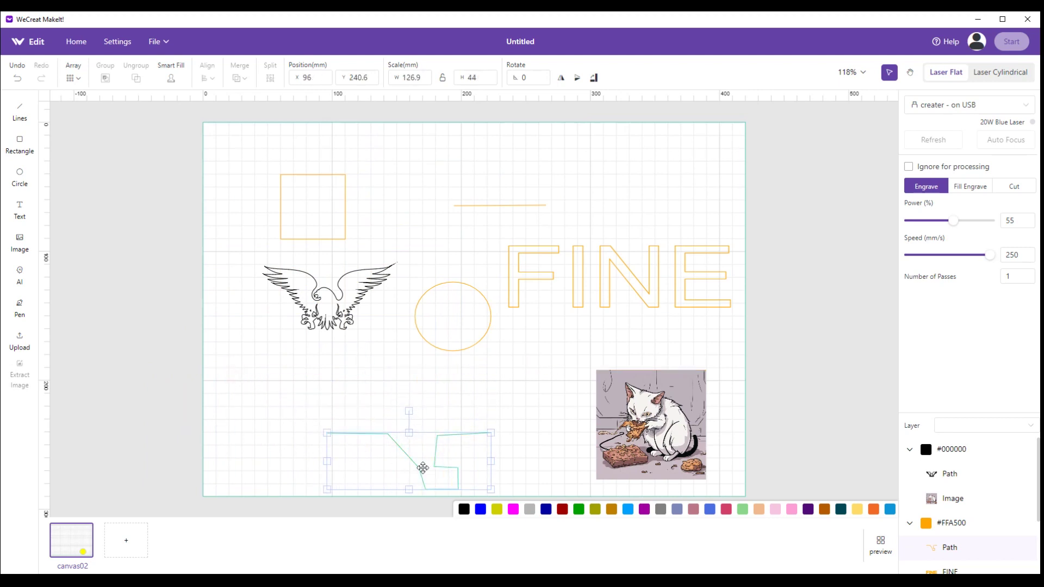
pyautogui.moveTo(423, 468); pyautogui.dragTo(353, 414)
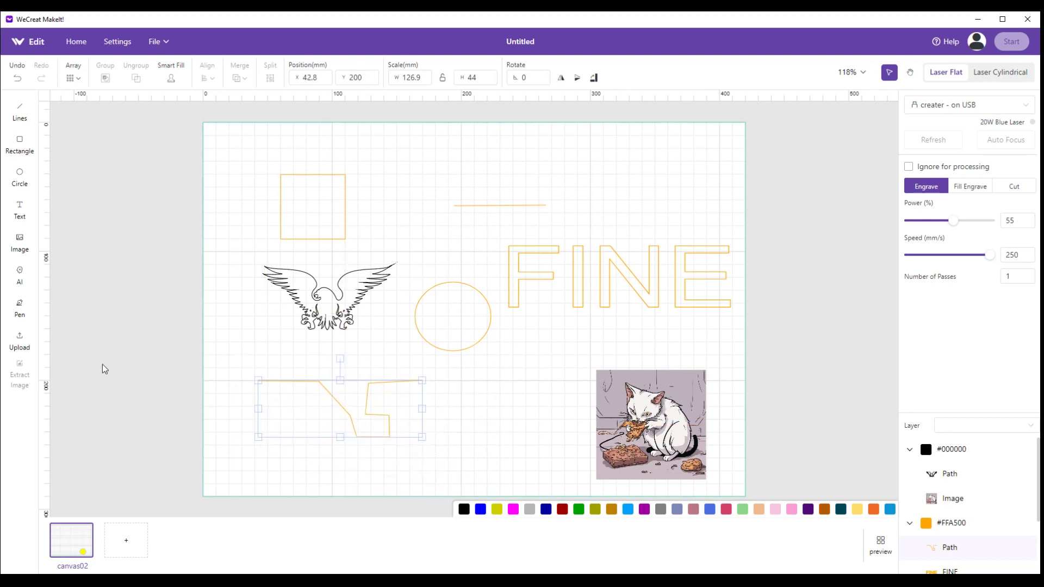
# Step: Upload the cat drawing, scaled to fit the canvas
pyautogui.click(20, 341)
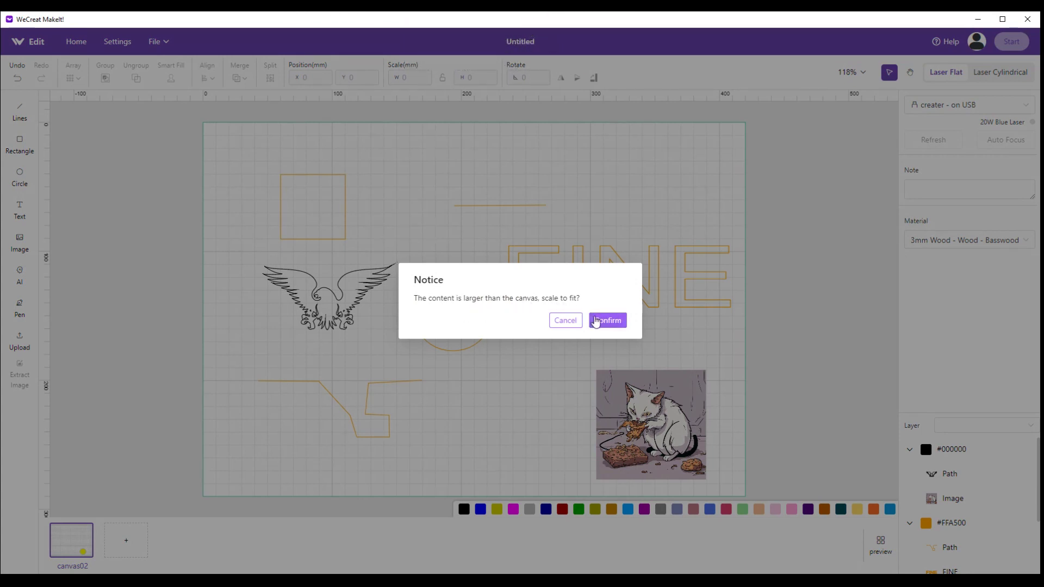
pyautogui.click(601, 320)
pyautogui.moveTo(339, 151); pyautogui.dragTo(265, 167)
pyautogui.moveTo(328, 176); pyautogui.dragTo(301, 207)
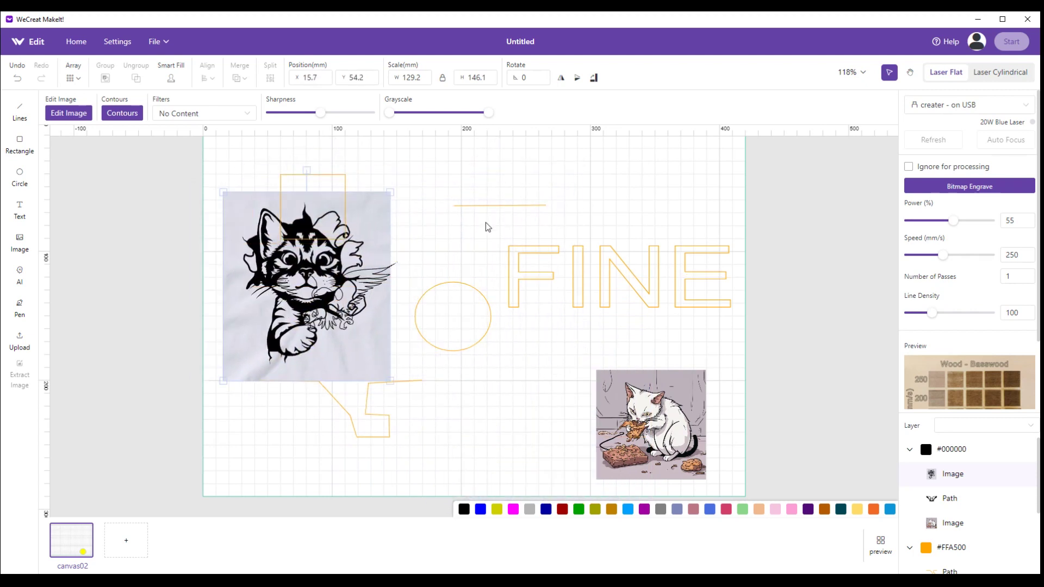
# Step: Move FINE to the bottom, the circle lower-left, the cat top-right, the line toward centre
pyautogui.moveTo(508, 250); pyautogui.dragTo(349, 440)
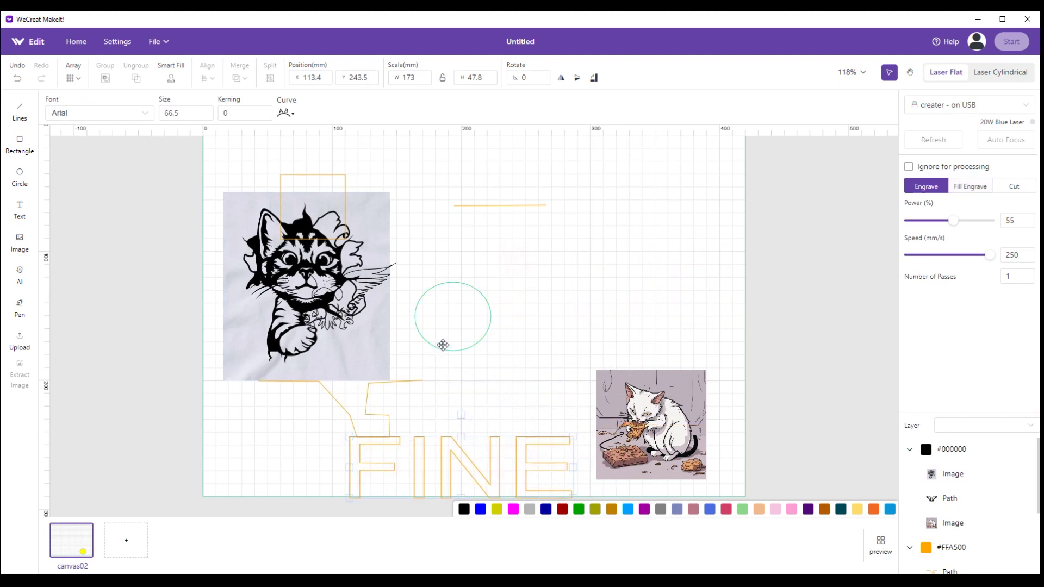
pyautogui.moveTo(443, 345); pyautogui.dragTo(248, 462)
pyautogui.click(390, 328)
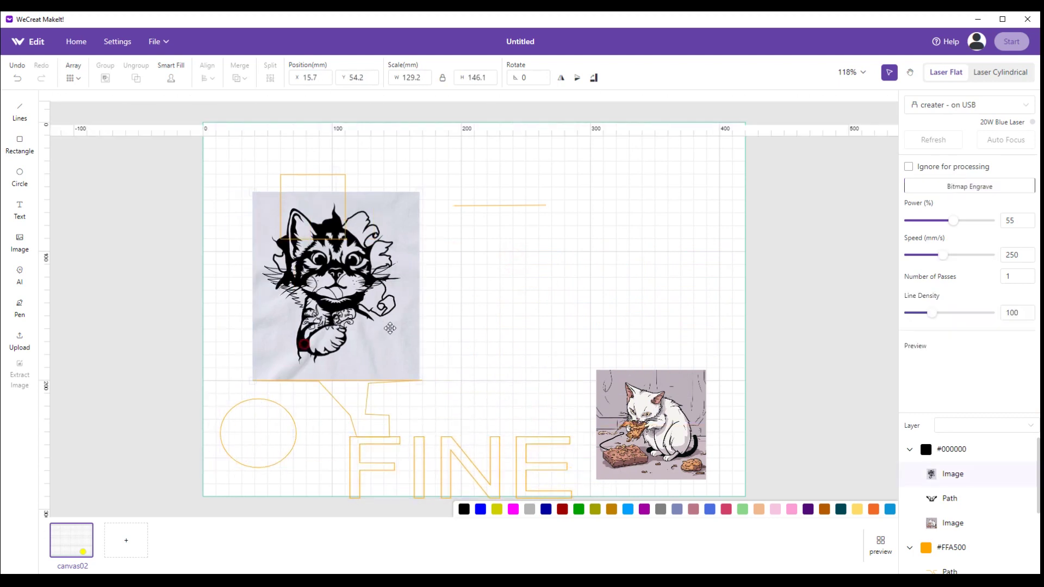
pyautogui.moveTo(390, 328); pyautogui.dragTo(691, 266)
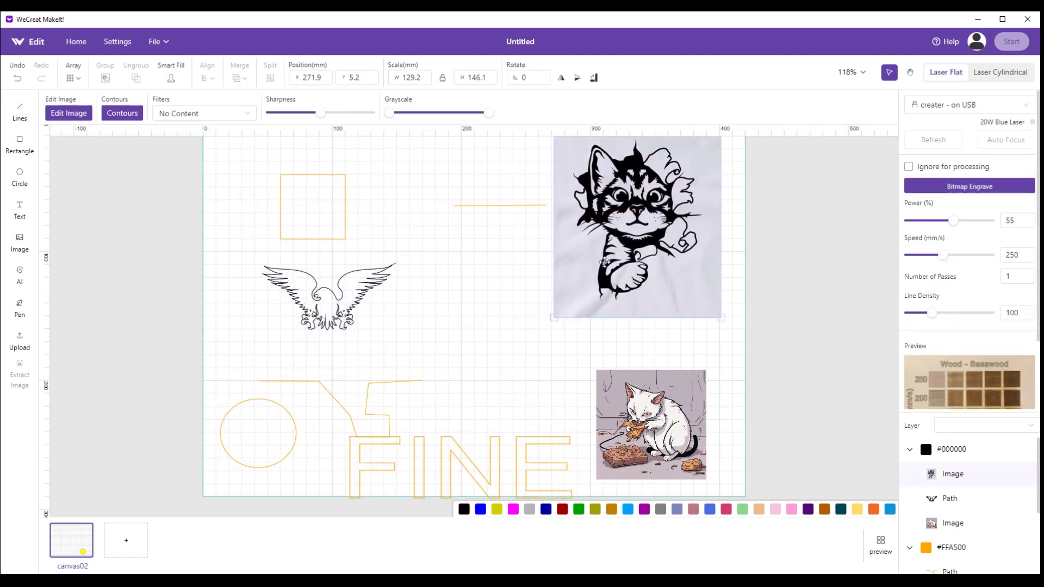
pyautogui.click(505, 206)
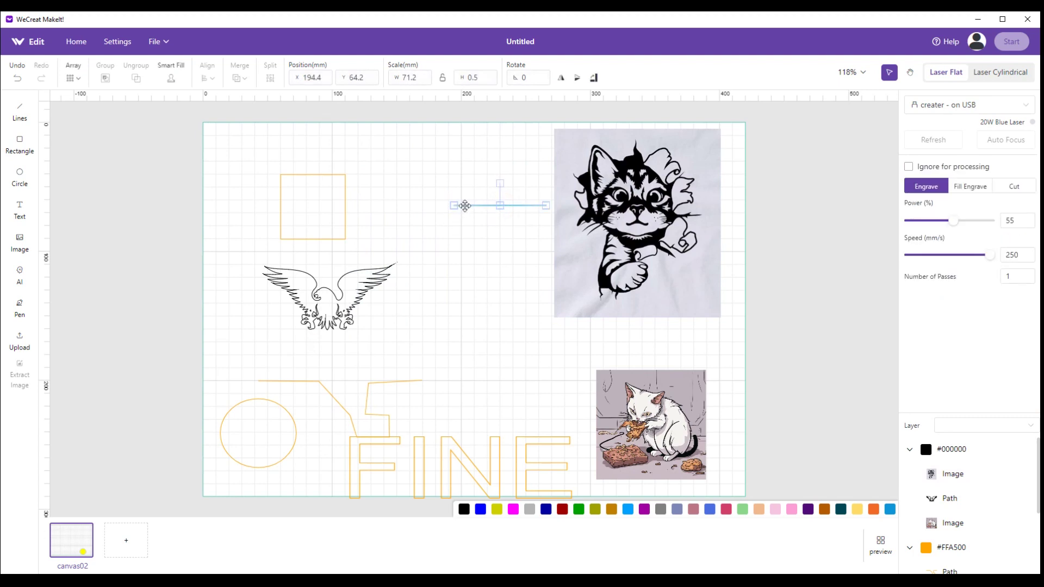
pyautogui.moveTo(465, 206); pyautogui.dragTo(413, 345)
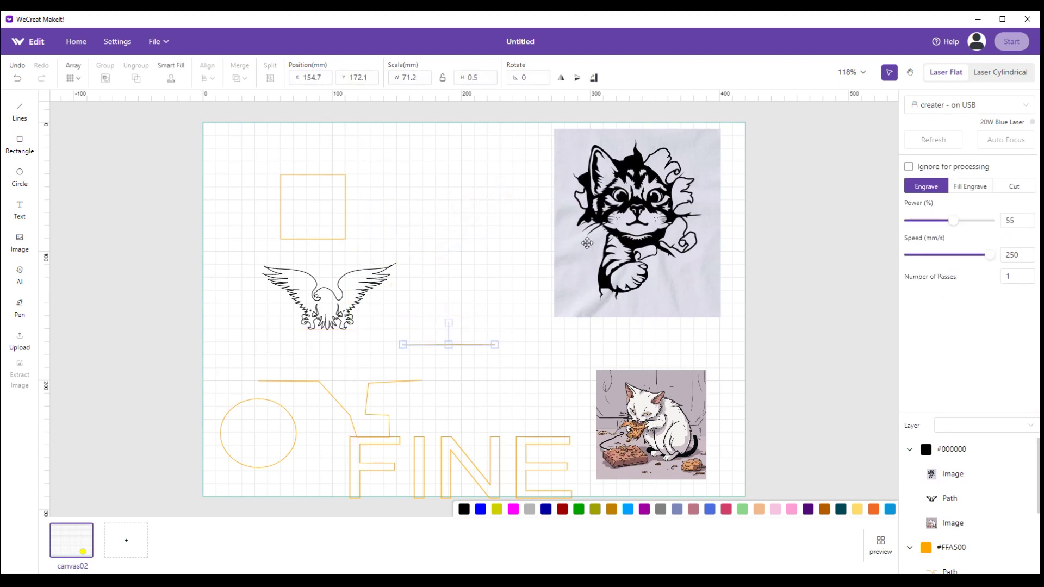
# Step: Refresh the camera capture on canvas03 to show the paper with the stick-figure boy and girl
pyautogui.moveTo(588, 244); pyautogui.dragTo(546, 255)
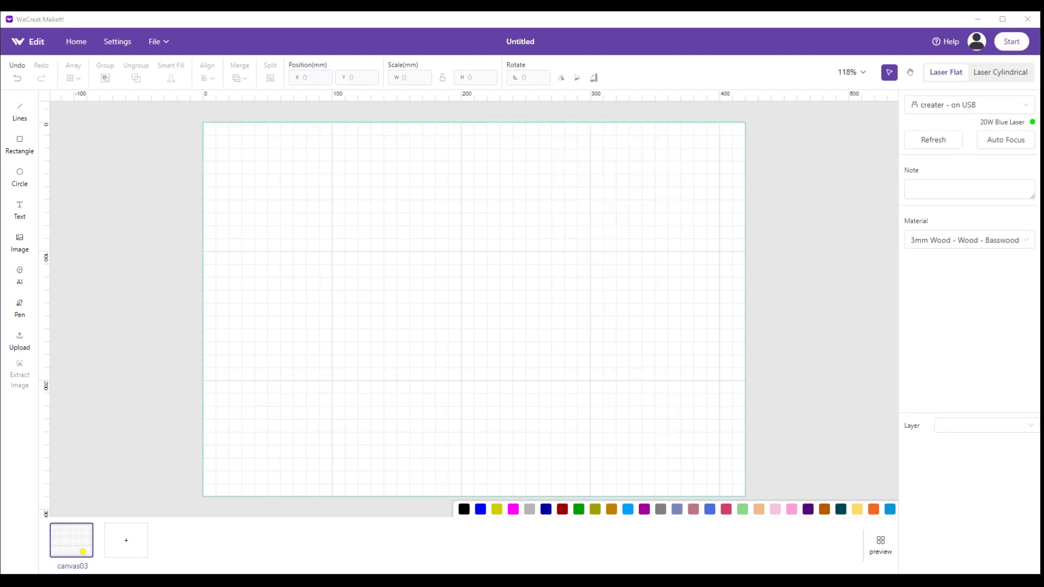
pyautogui.click(932, 140)
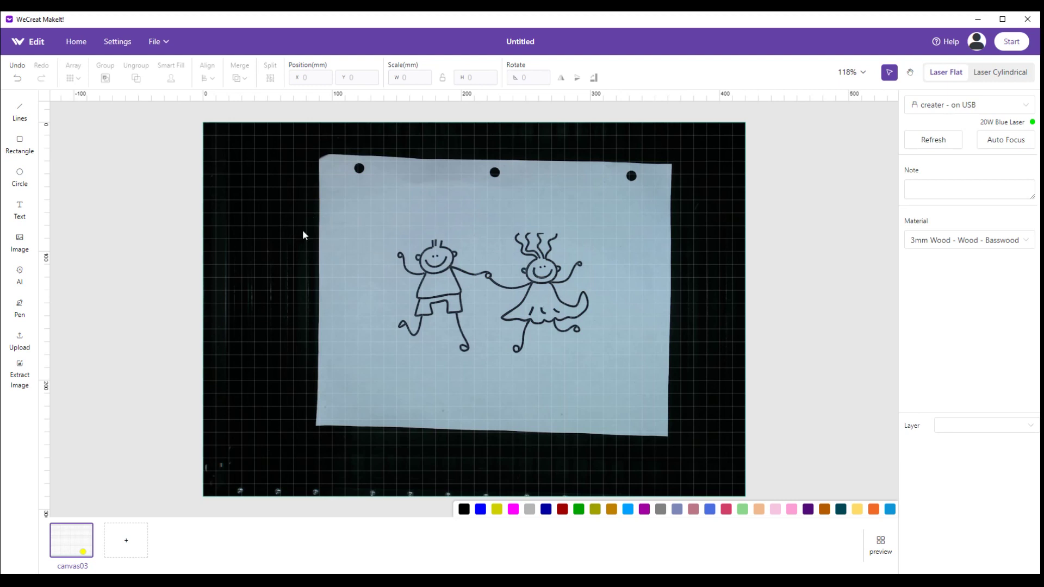
pyautogui.rightClick(279, 227)
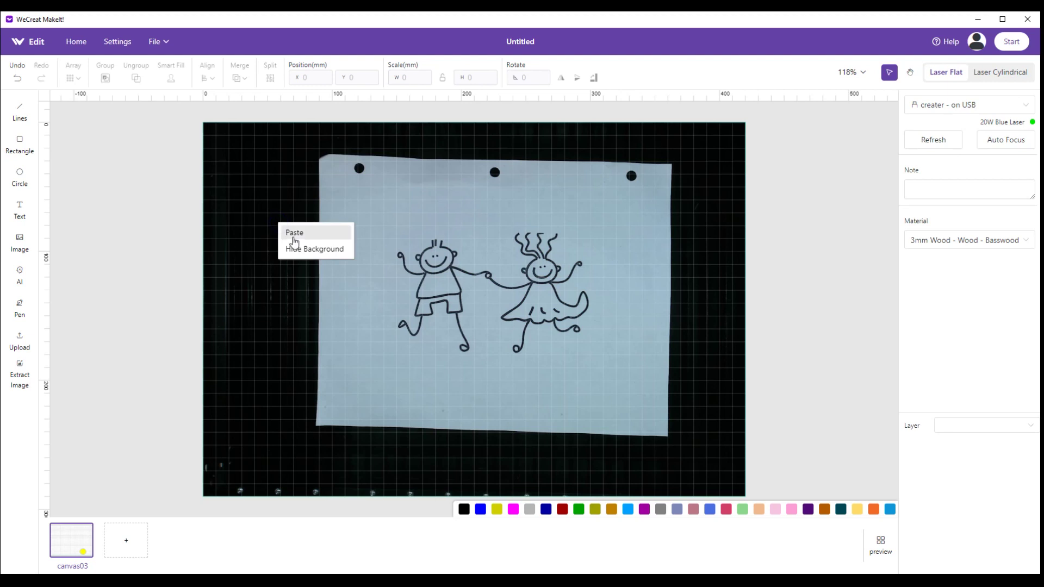
pyautogui.click(299, 248)
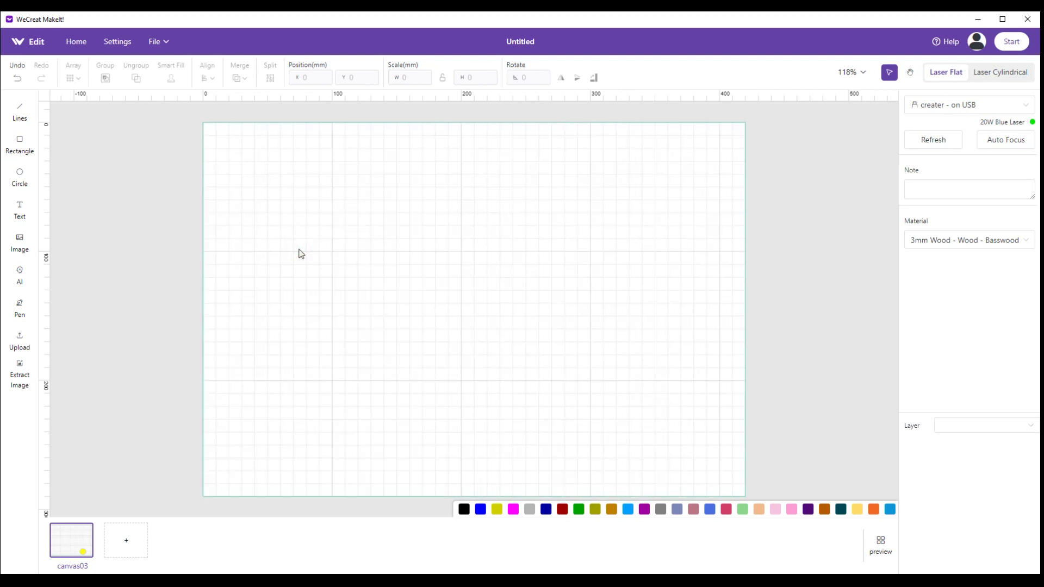
pyautogui.rightClick(299, 250)
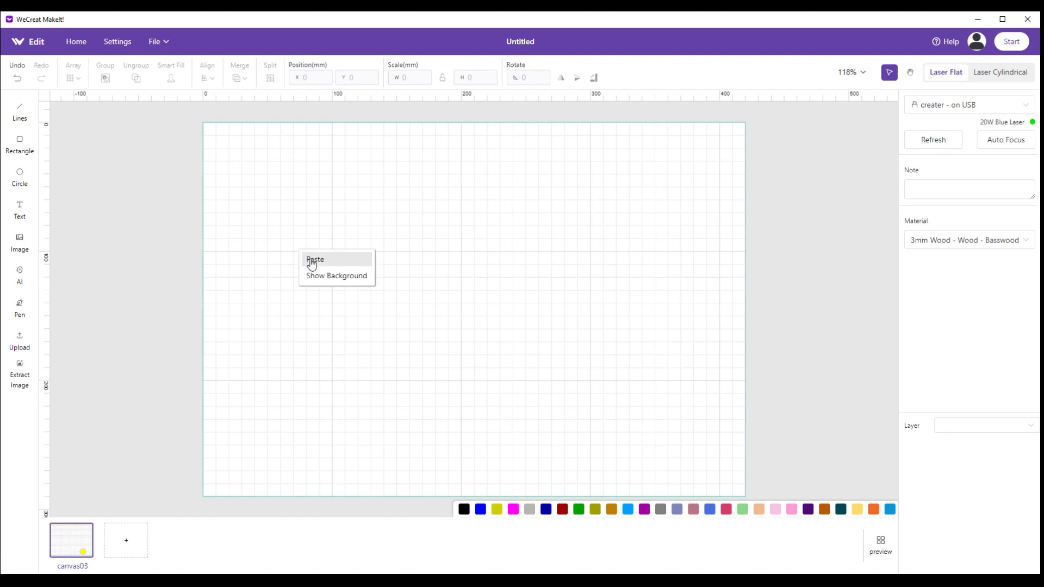
pyautogui.click(326, 276)
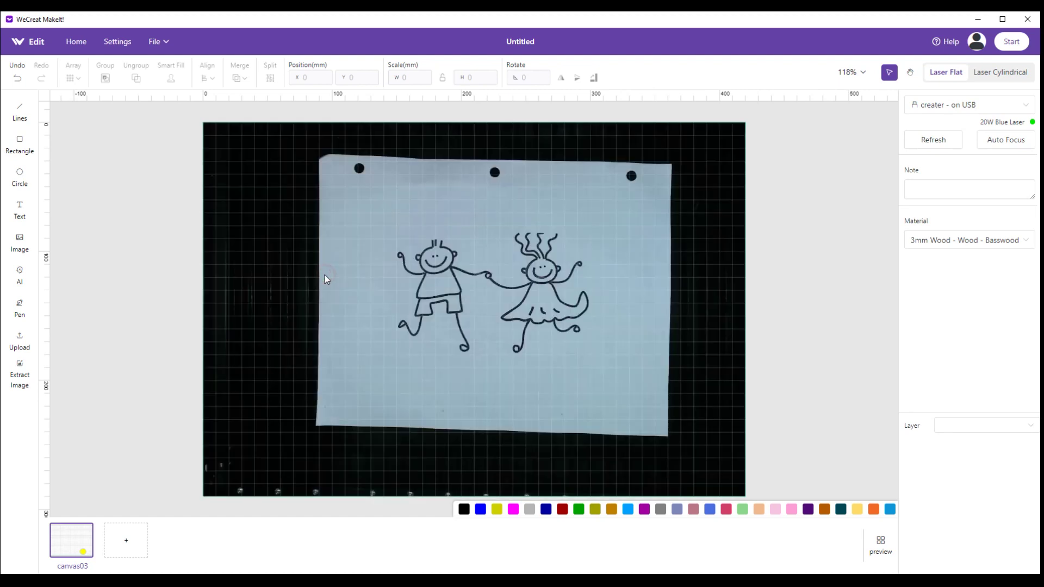
# Step: Crop the two stick figures from the camera capture into a 182.9 × 125 mm canvas image
pyautogui.click(22, 372)
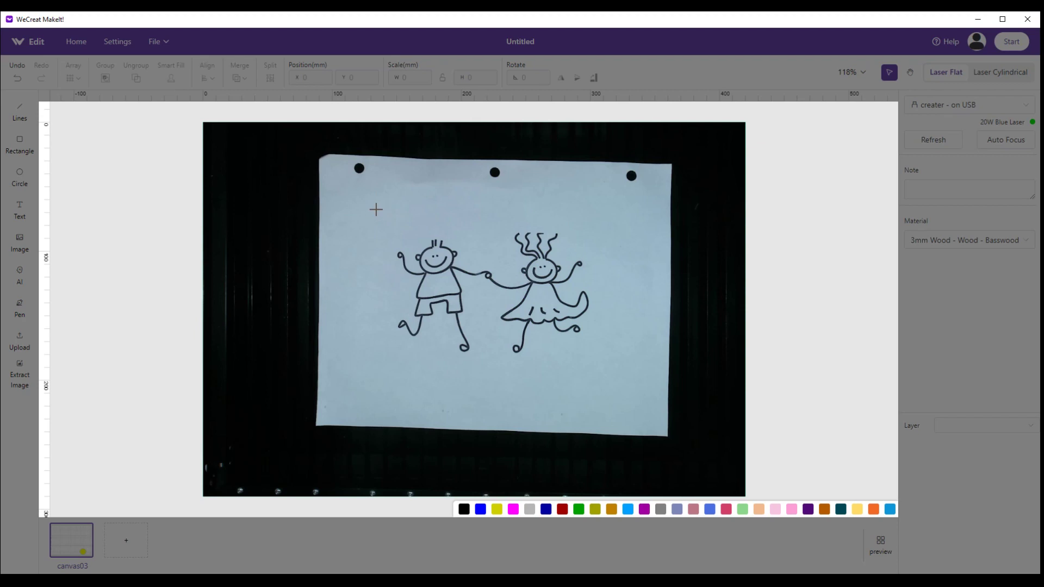
pyautogui.moveTo(376, 209); pyautogui.dragTo(612, 374)
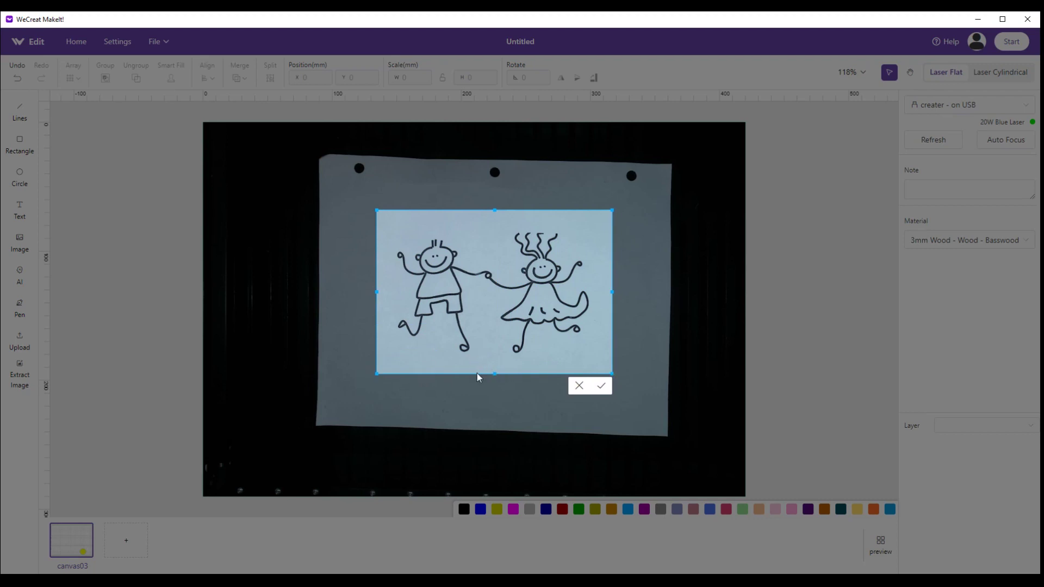
pyautogui.moveTo(495, 211)
pyautogui.mouseDown()
pyautogui.moveTo(494, 199)
pyautogui.moveTo(496, 247)
pyautogui.moveTo(495, 213)
pyautogui.mouseUp()
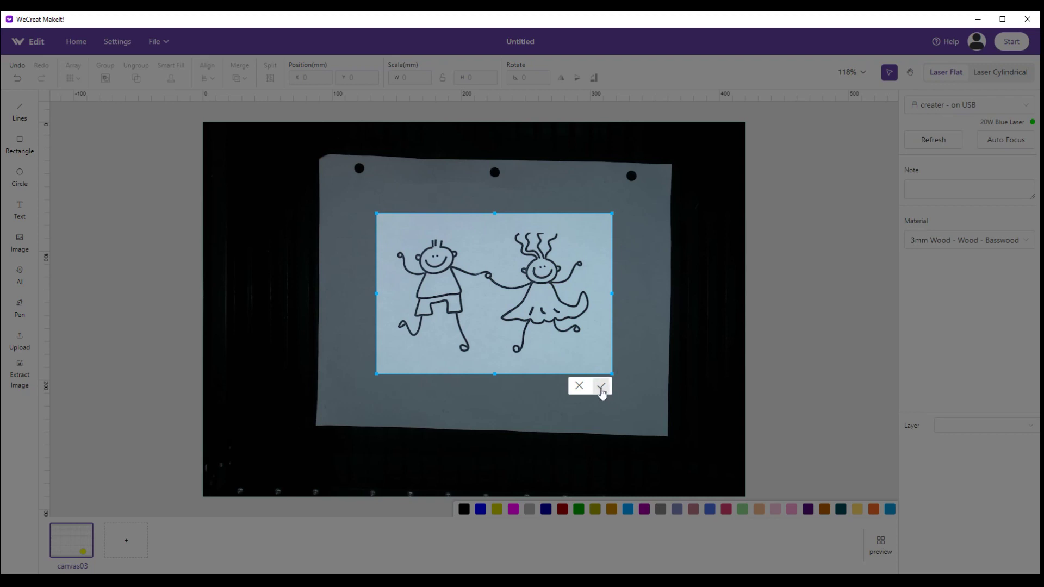
pyautogui.click(601, 387)
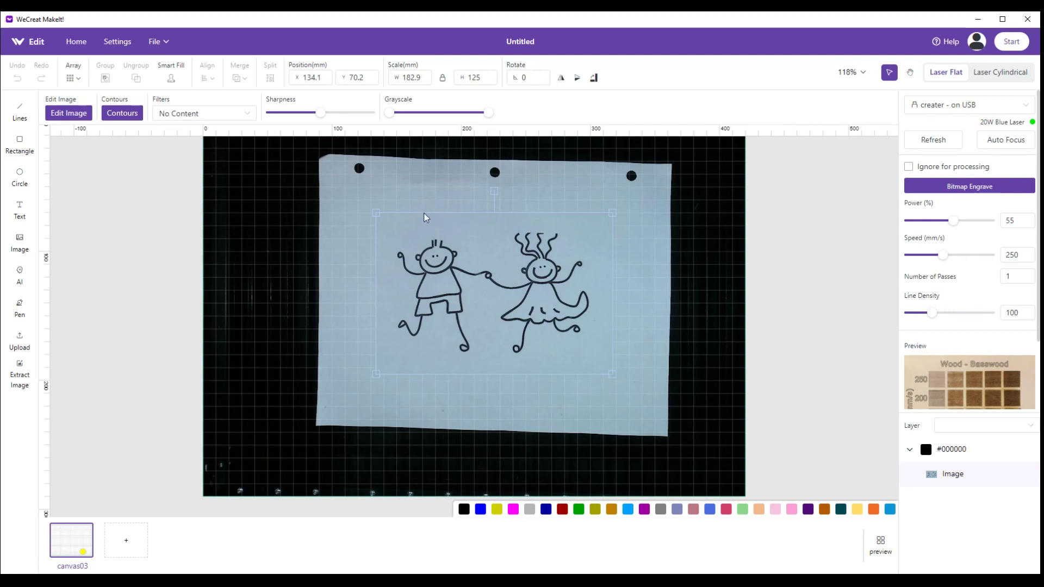
# Step: Hide the camera background and move the stick-figure image up and left
pyautogui.rightClick(287, 290)
pyautogui.click(305, 323)
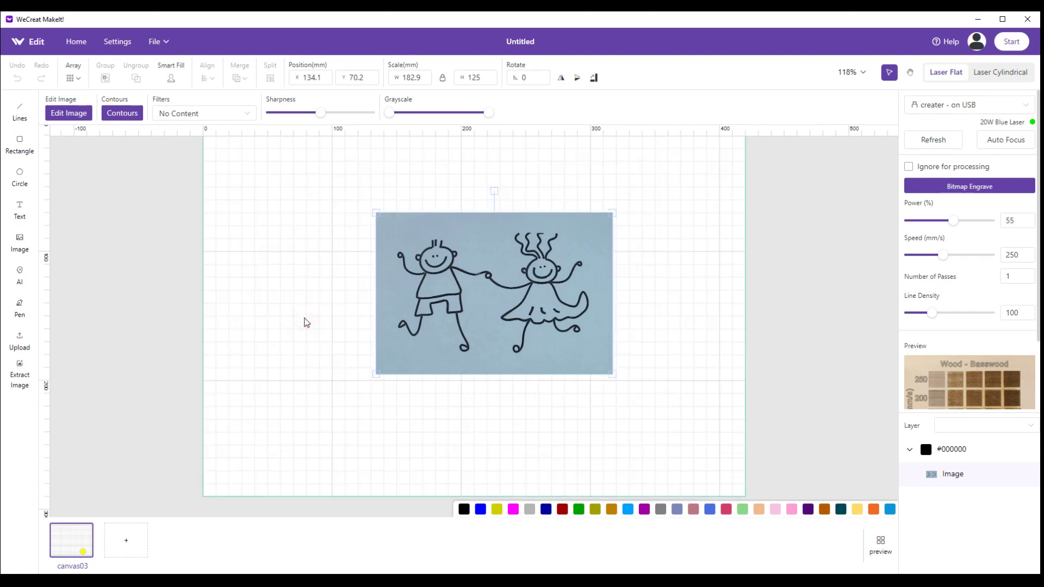
pyautogui.moveTo(496, 295); pyautogui.dragTo(448, 264)
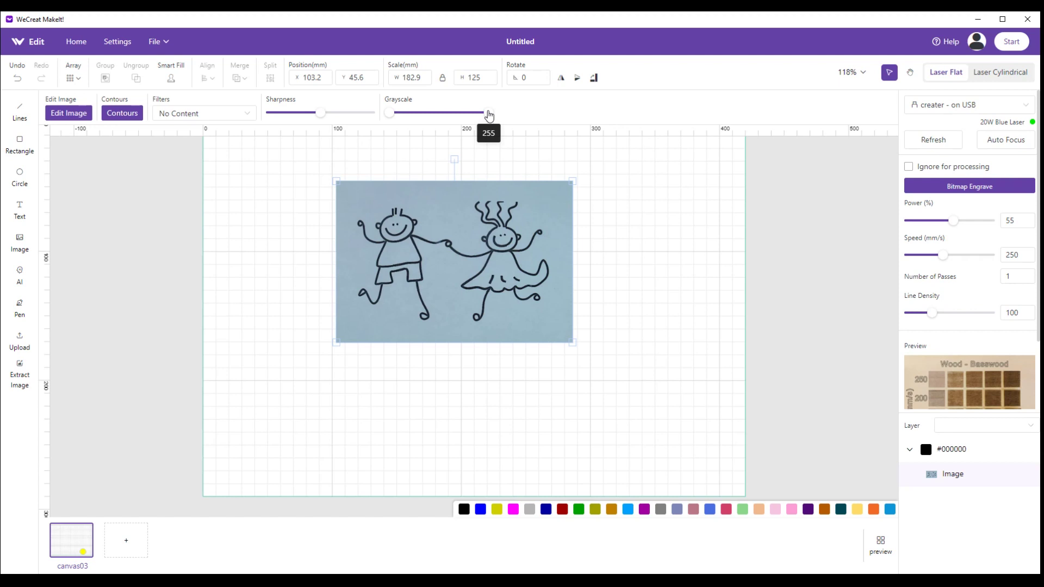
# Step: Adjust the image's grayscale level and set its sharpness to 69
pyautogui.moveTo(488, 112); pyautogui.dragTo(454, 112)
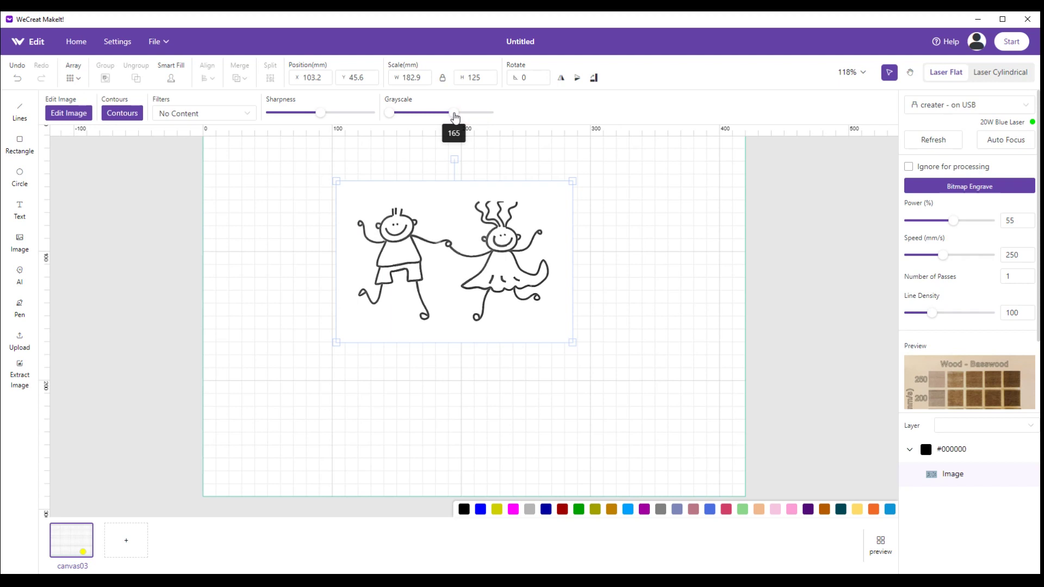
pyautogui.moveTo(454, 112); pyautogui.dragTo(489, 114)
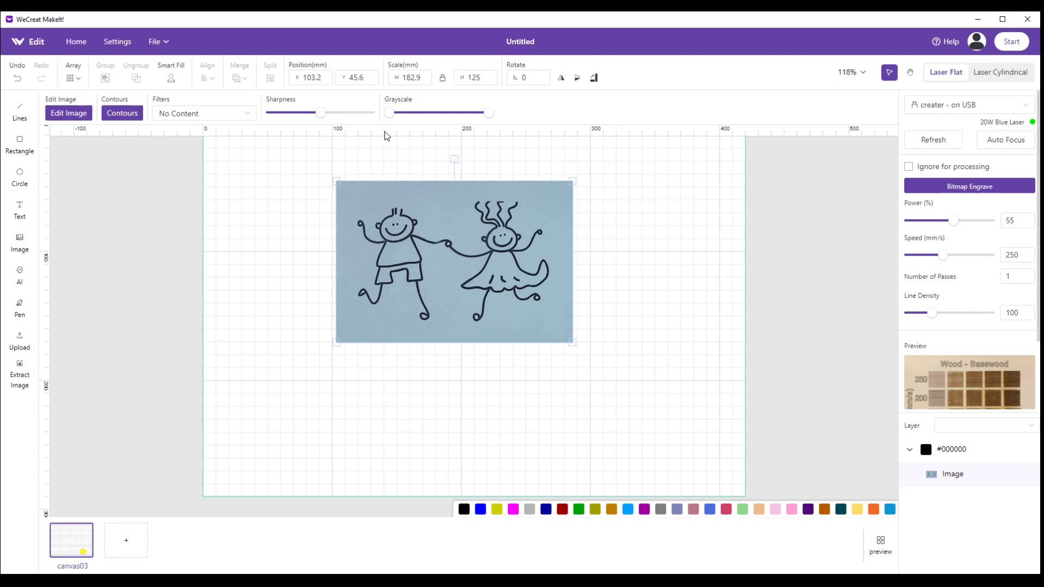
pyautogui.moveTo(320, 119)
pyautogui.moveTo(320, 119); pyautogui.dragTo(287, 120)
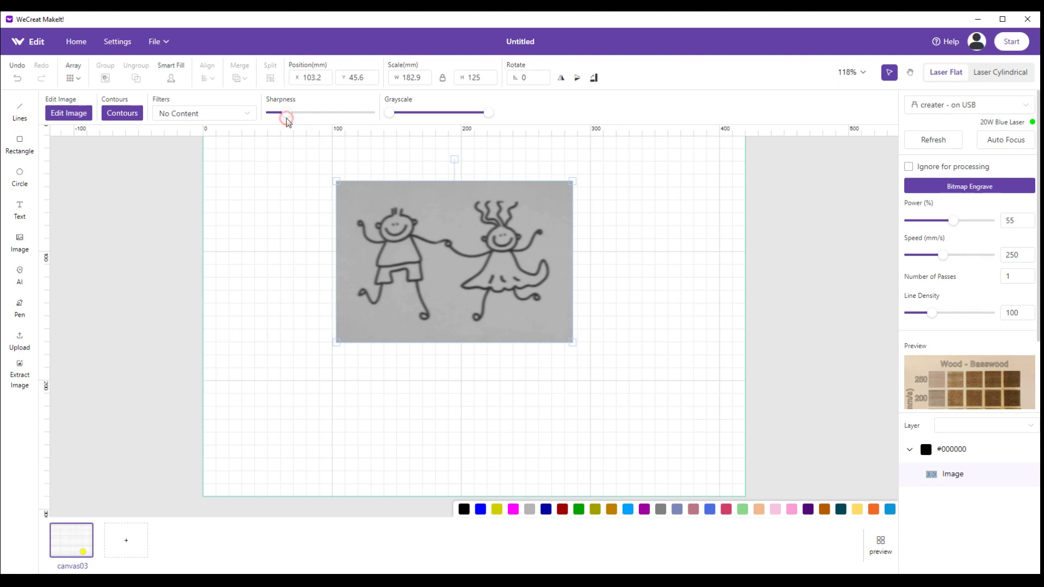
pyautogui.moveTo(298, 115)
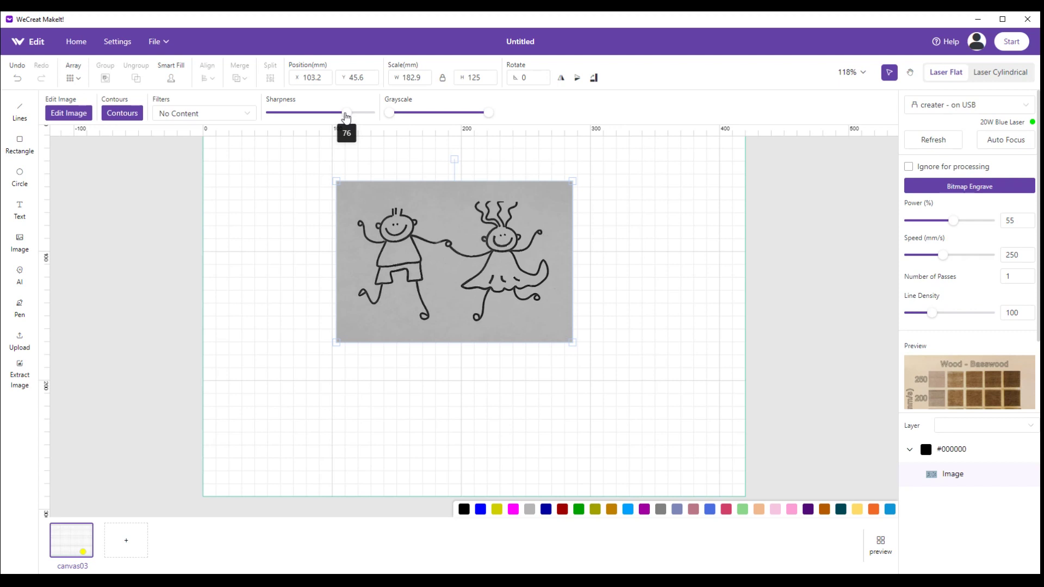
pyautogui.moveTo(344, 115); pyautogui.dragTo(340, 115)
pyautogui.click(247, 115)
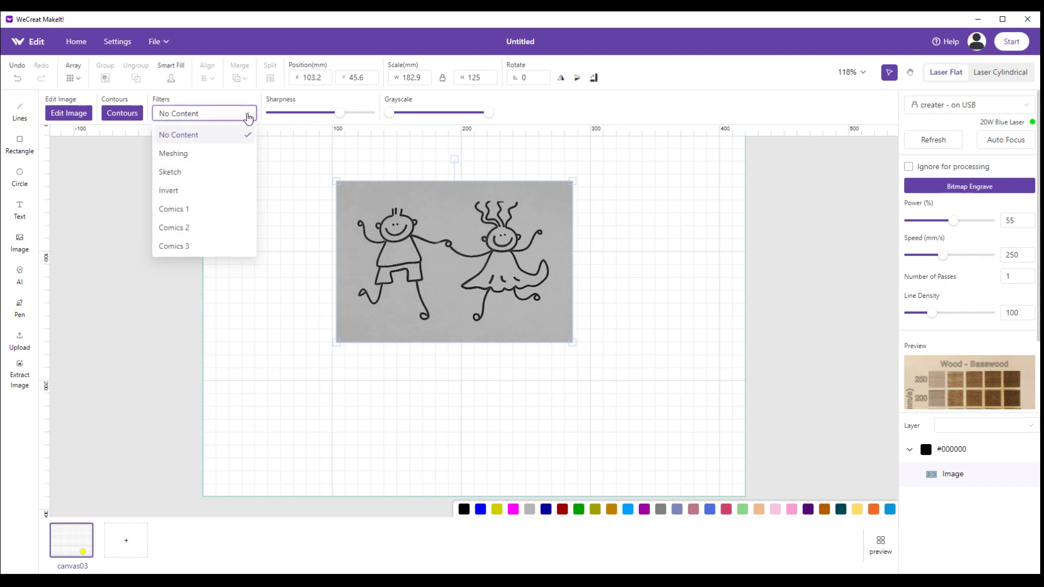
pyautogui.click(182, 212)
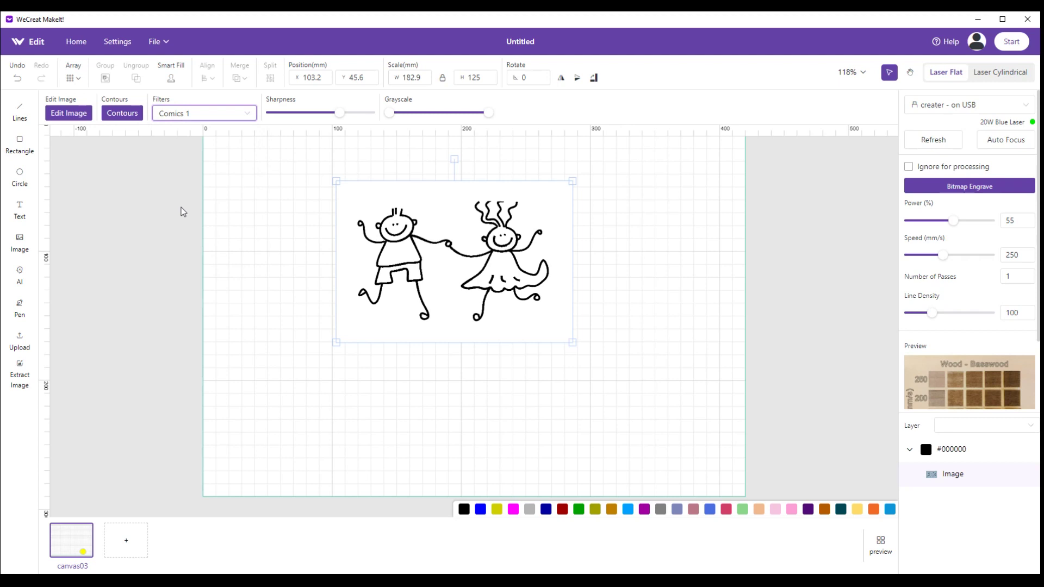
pyautogui.click(245, 115)
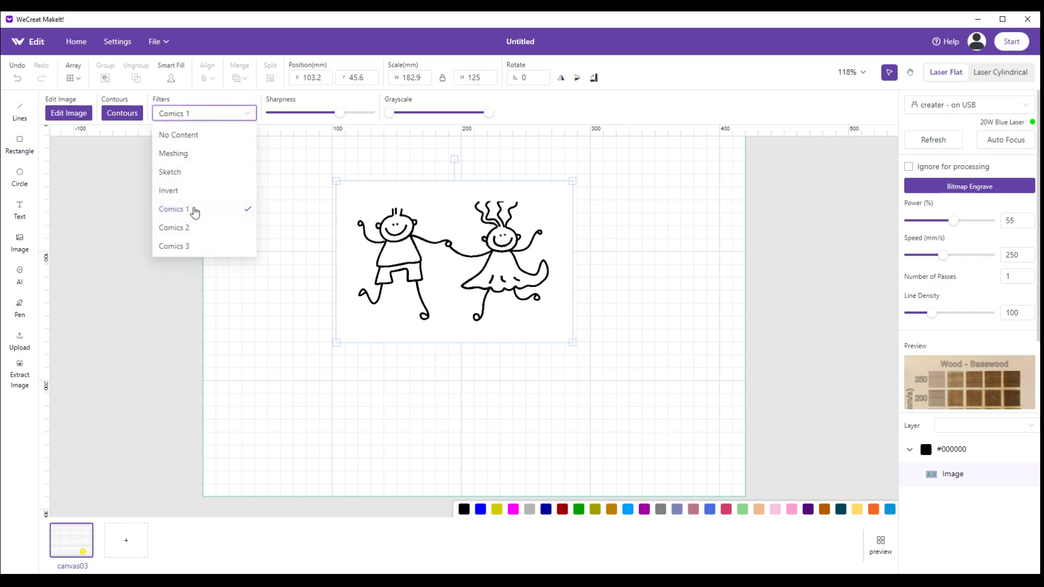
pyautogui.click(185, 179)
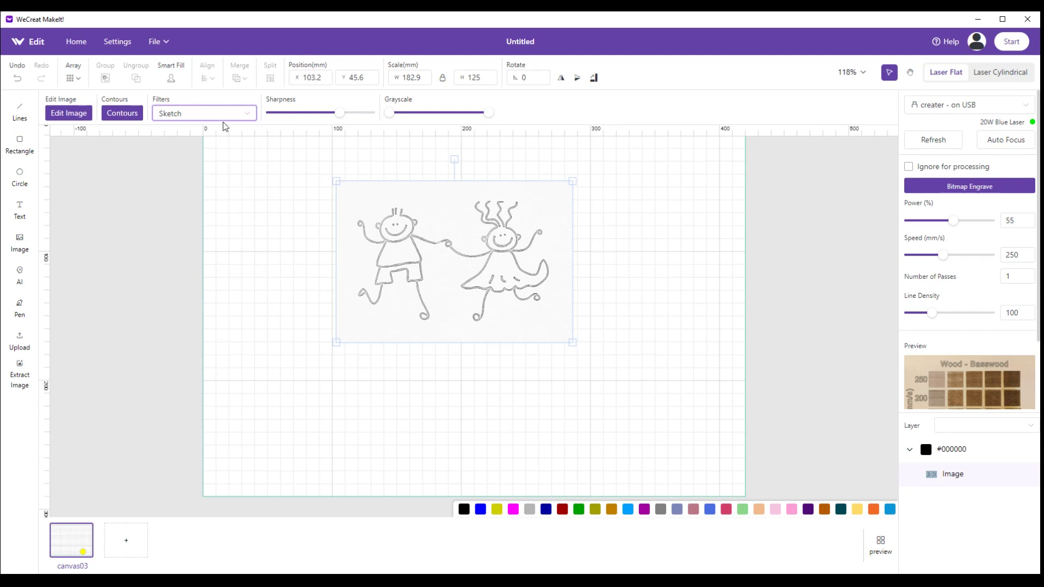
pyautogui.click(247, 114)
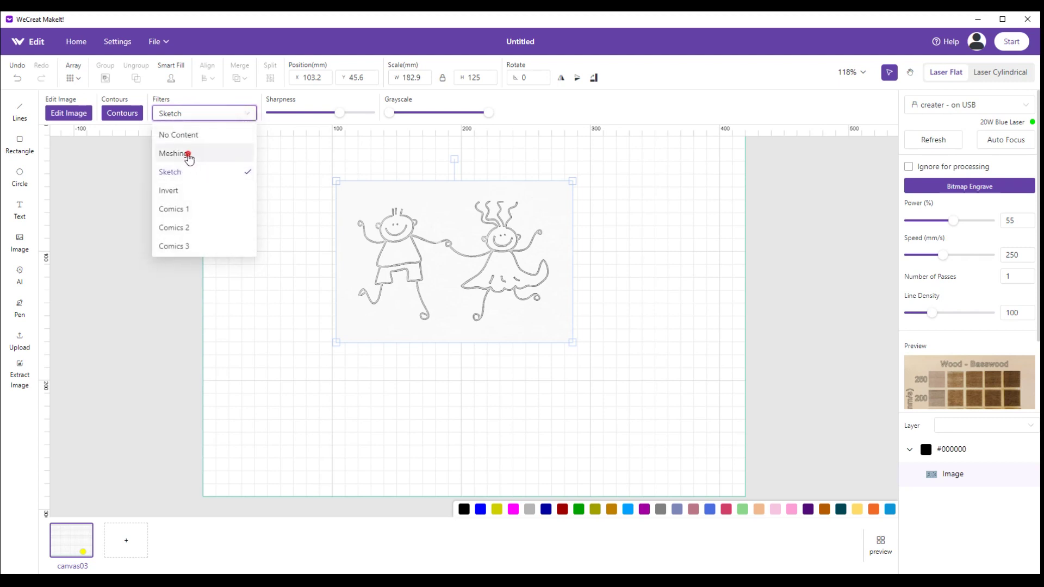
pyautogui.click(187, 154)
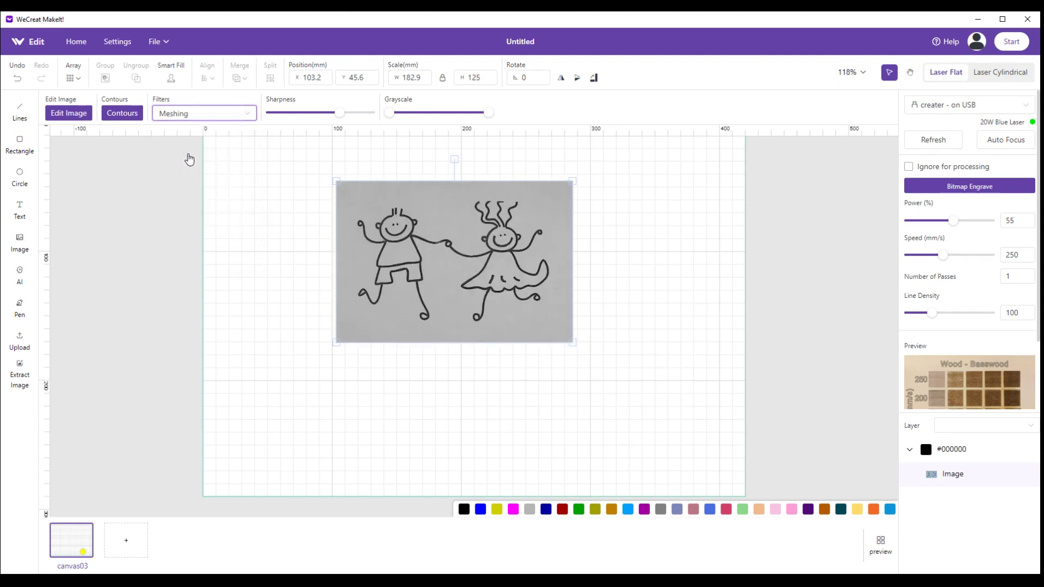
pyautogui.click(15, 79)
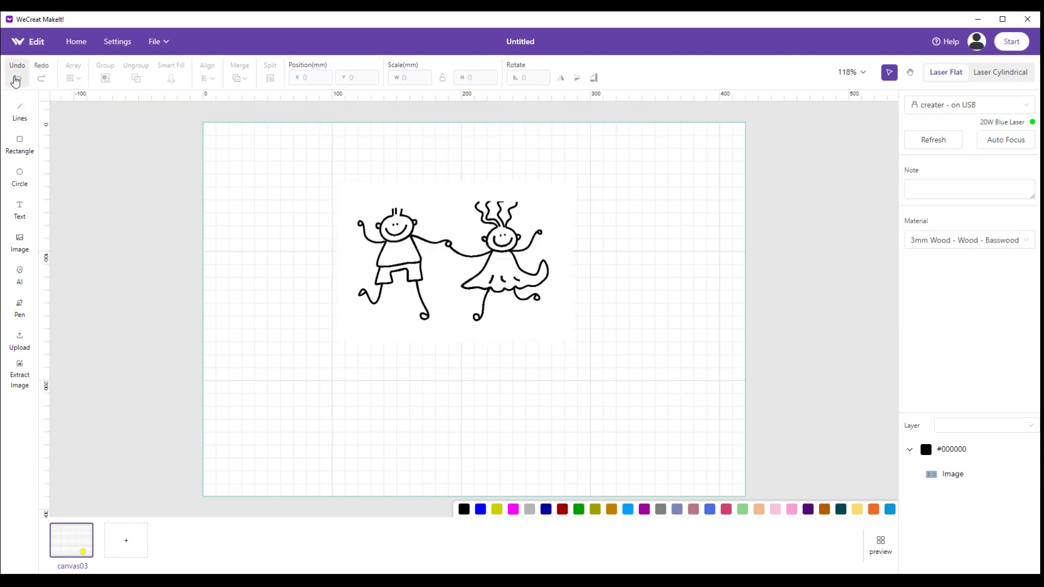
pyautogui.click(16, 80)
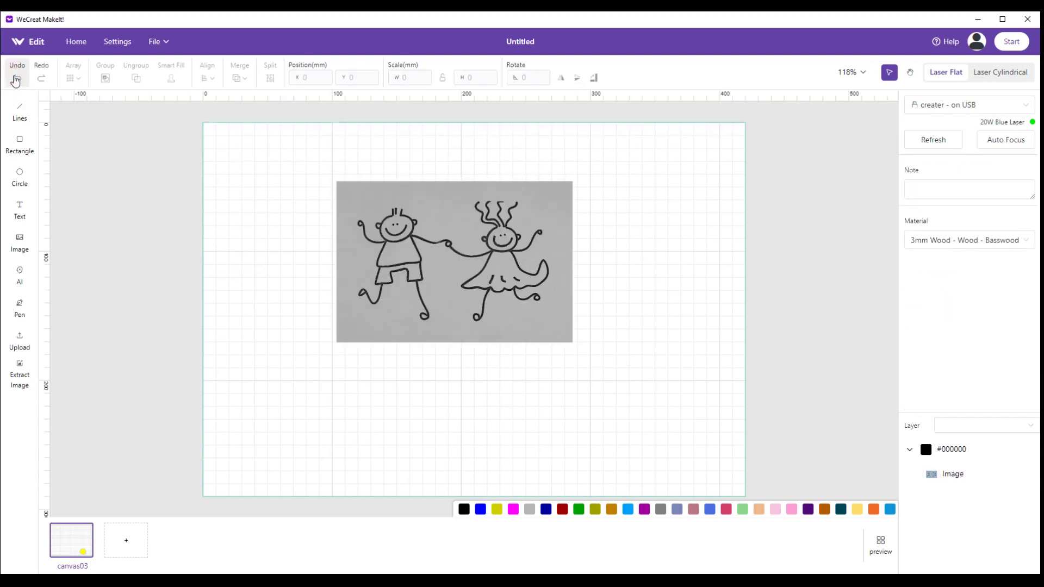
pyautogui.click(347, 219)
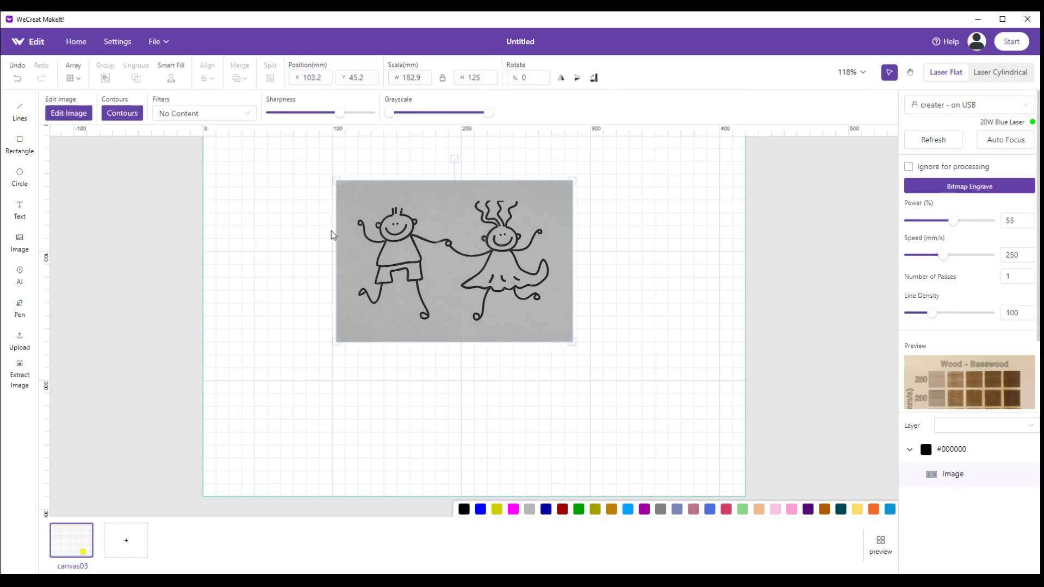
# Step: Trace the image's contours, then delete the traced rectangle outline hidden beneath the image
pyautogui.click(120, 115)
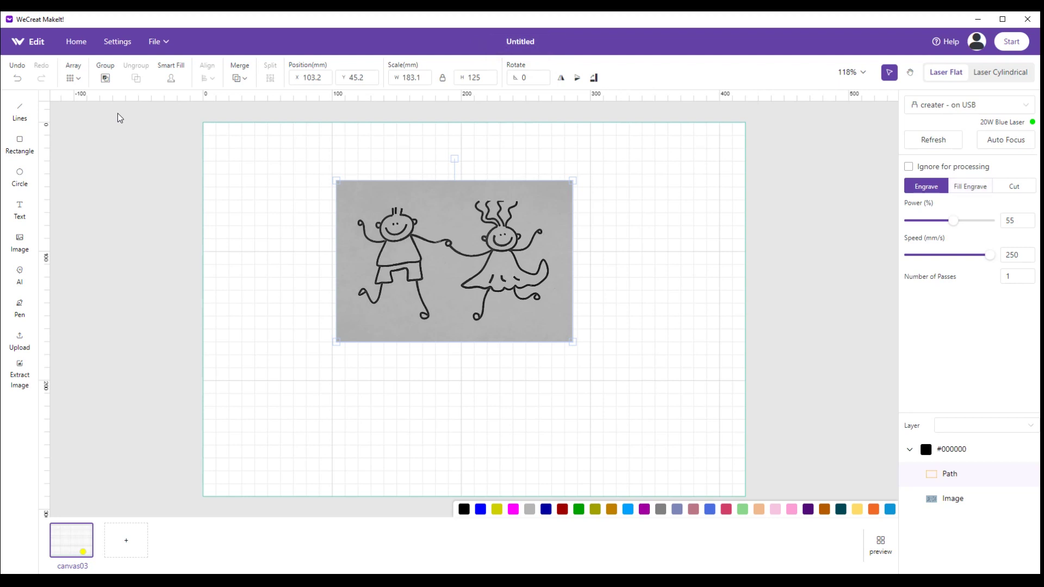
pyautogui.moveTo(351, 201); pyautogui.dragTo(478, 281)
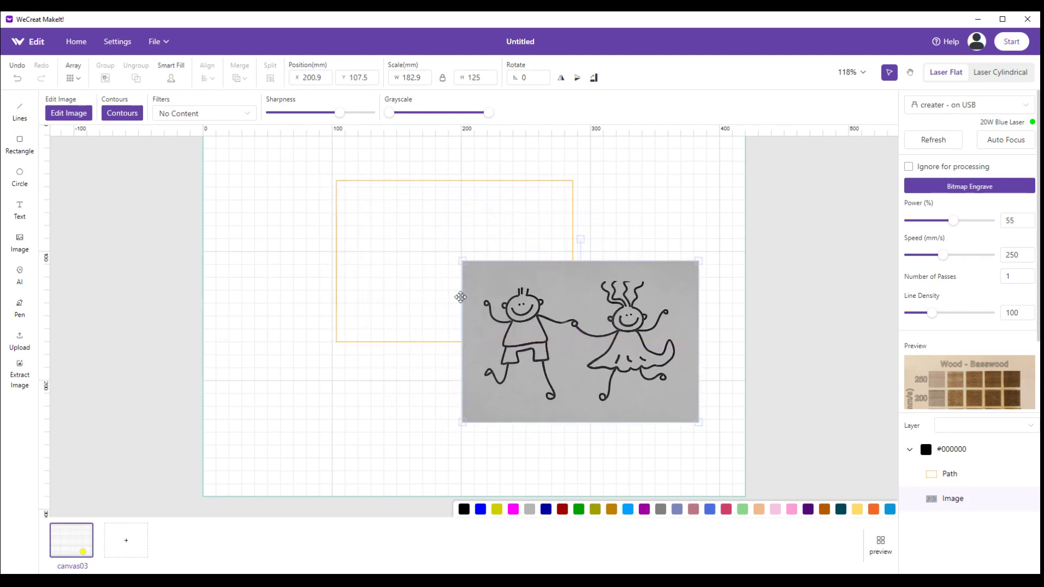
pyautogui.click(382, 346)
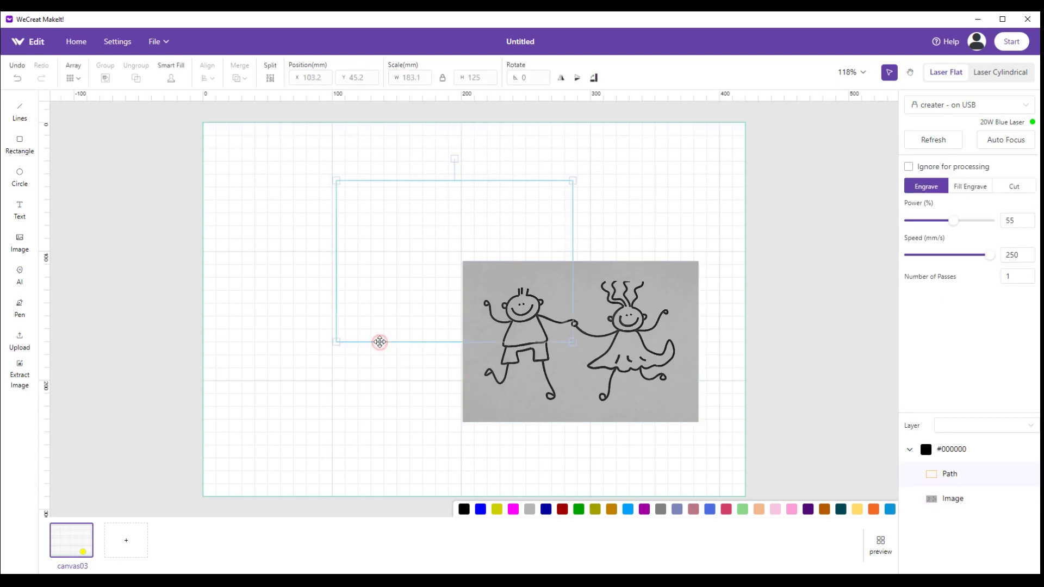
pyautogui.press('Delete')
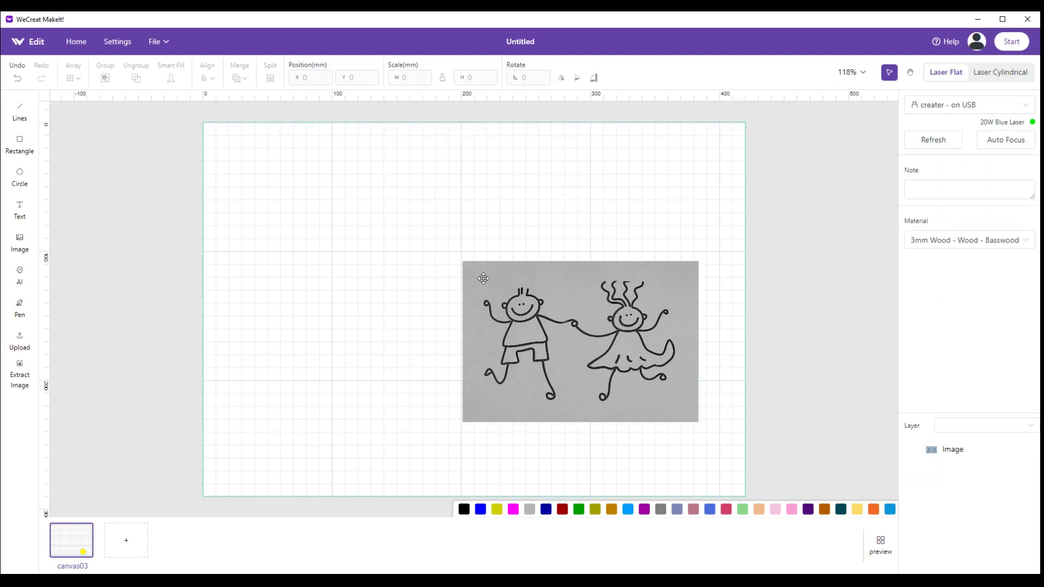
pyautogui.moveTo(484, 278); pyautogui.dragTo(399, 207)
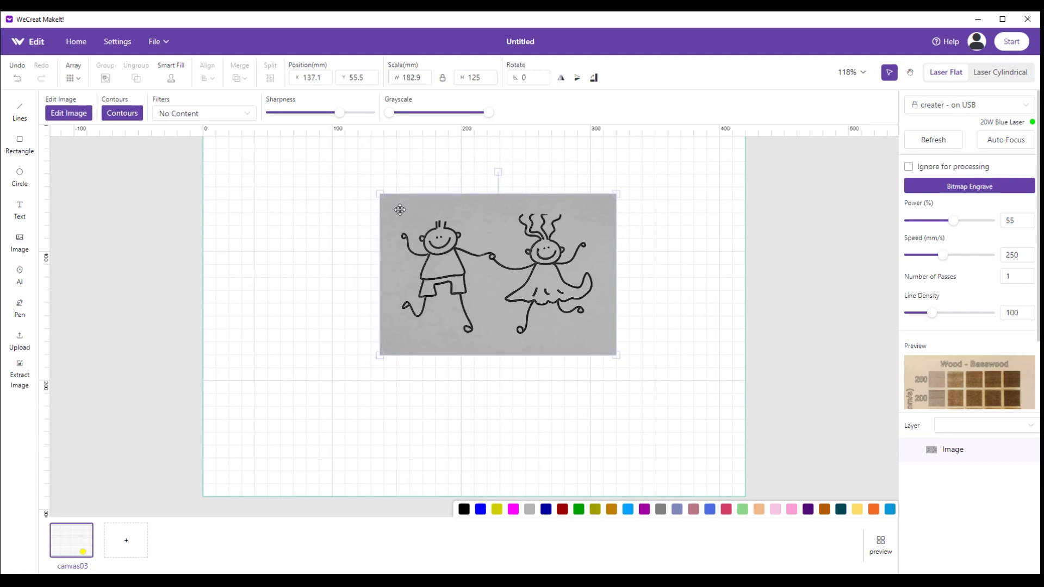
# Step: Trace contours again, delete the orange contour path, and return the image near the canvas top
pyautogui.click(122, 112)
pyautogui.moveTo(393, 209)
pyautogui.mouseDown()
pyautogui.moveTo(433, 235)
pyautogui.moveTo(394, 211)
pyautogui.mouseUp()
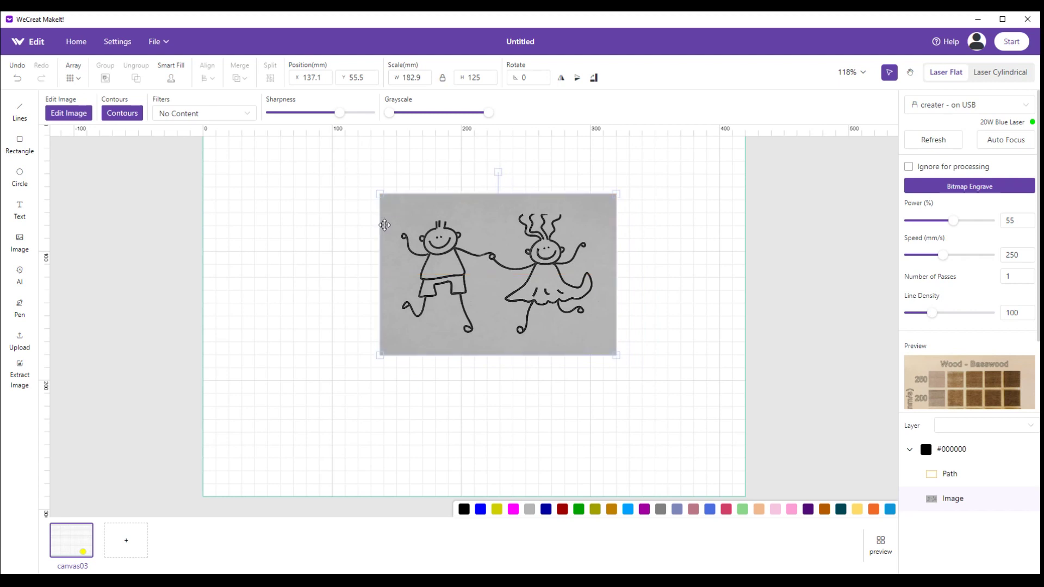
pyautogui.click(358, 230)
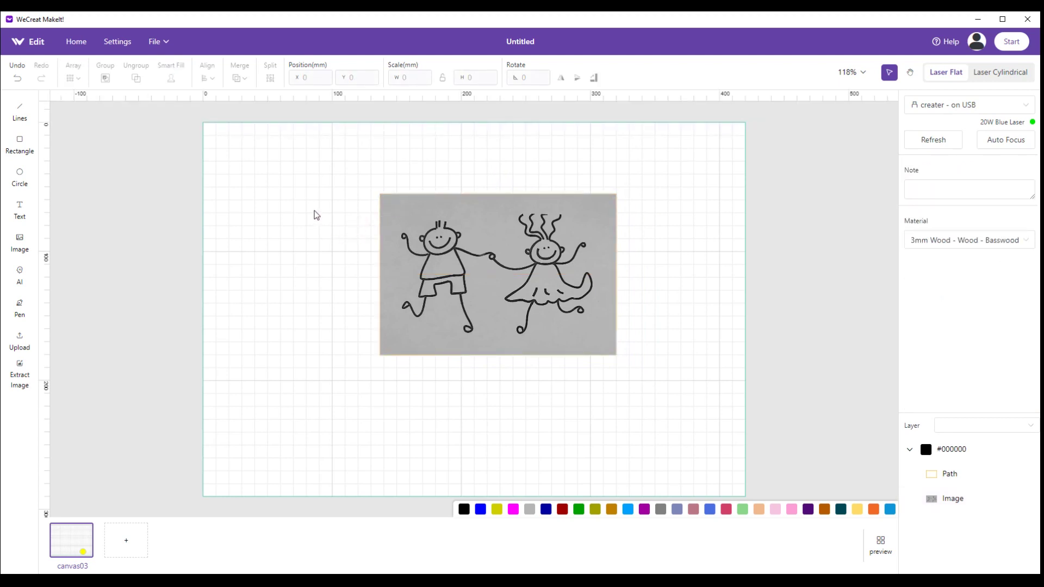
pyautogui.click(380, 224)
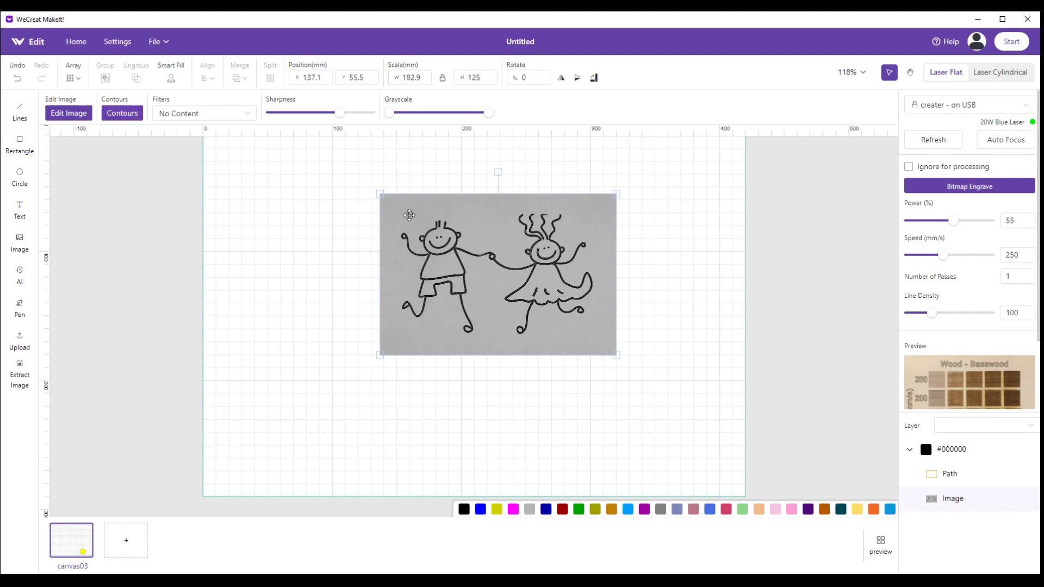
pyautogui.moveTo(409, 215); pyautogui.dragTo(426, 262)
pyautogui.click(400, 198)
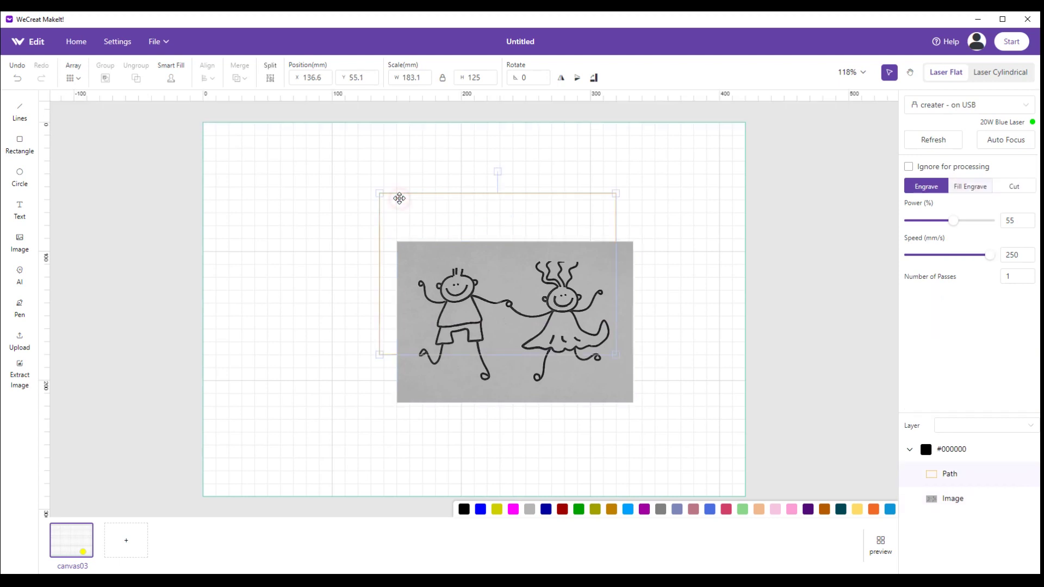
pyautogui.press('Delete')
pyautogui.moveTo(427, 260); pyautogui.dragTo(387, 194)
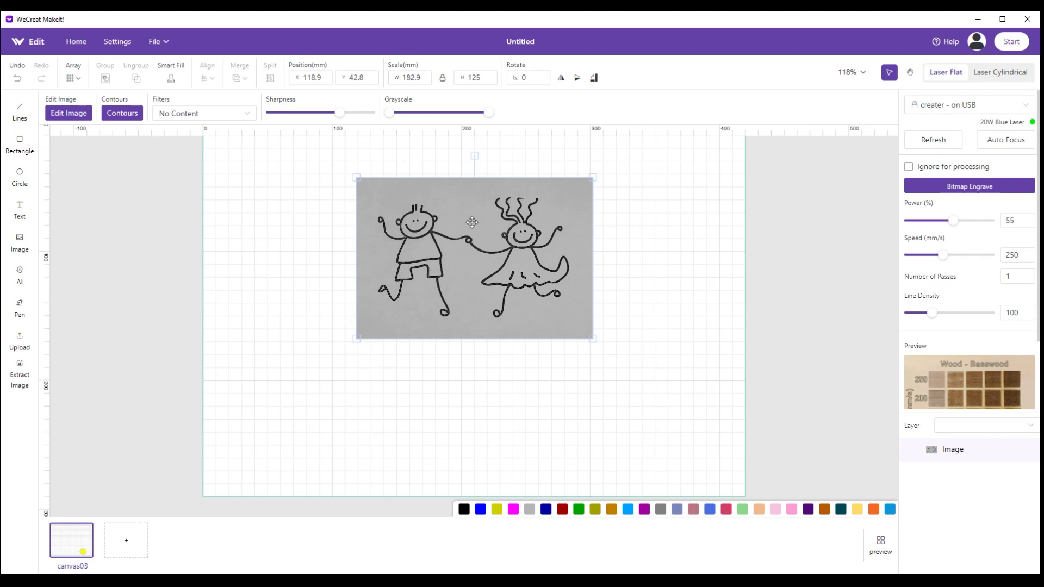
pyautogui.click(65, 114)
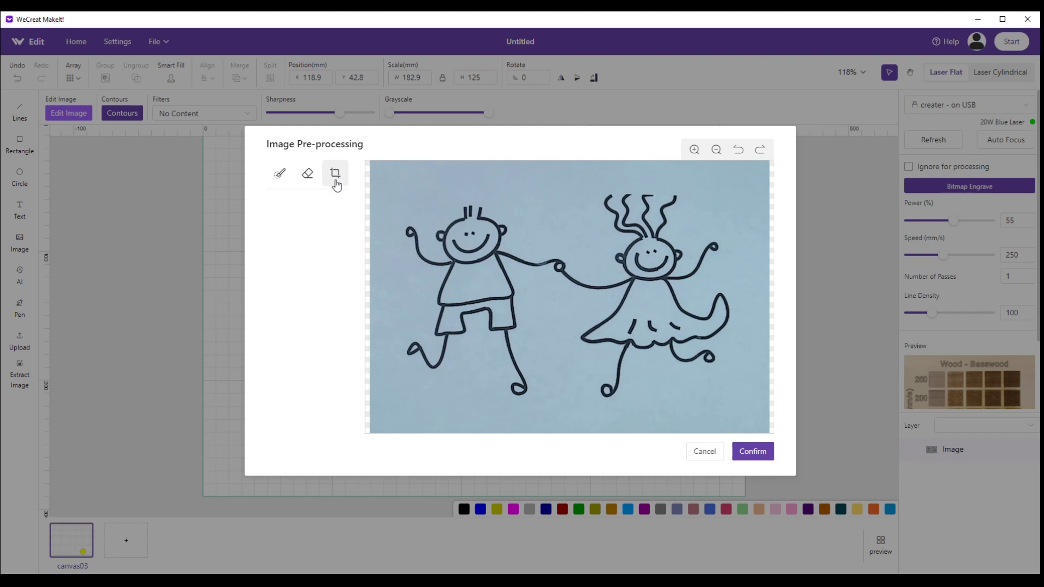
# Step: Erase a strip along the image's top edge using the Eraser enlarged to size 69
pyautogui.click(308, 174)
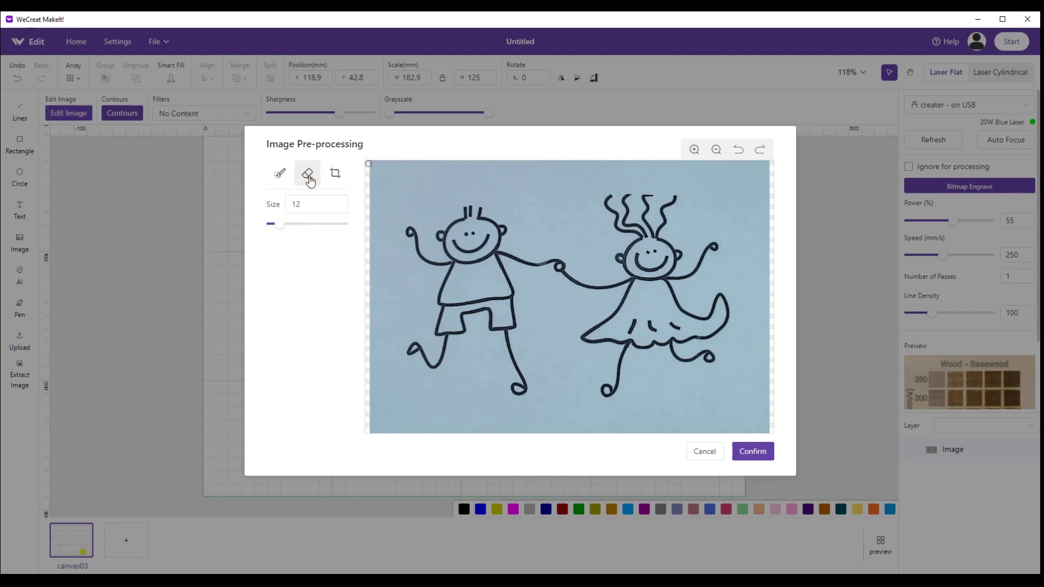
pyautogui.click(301, 204)
pyautogui.moveTo(279, 224); pyautogui.dragTo(283, 227)
pyautogui.moveTo(280, 227); pyautogui.dragTo(315, 235)
pyautogui.click(433, 170)
pyautogui.moveTo(433, 170); pyautogui.dragTo(524, 170)
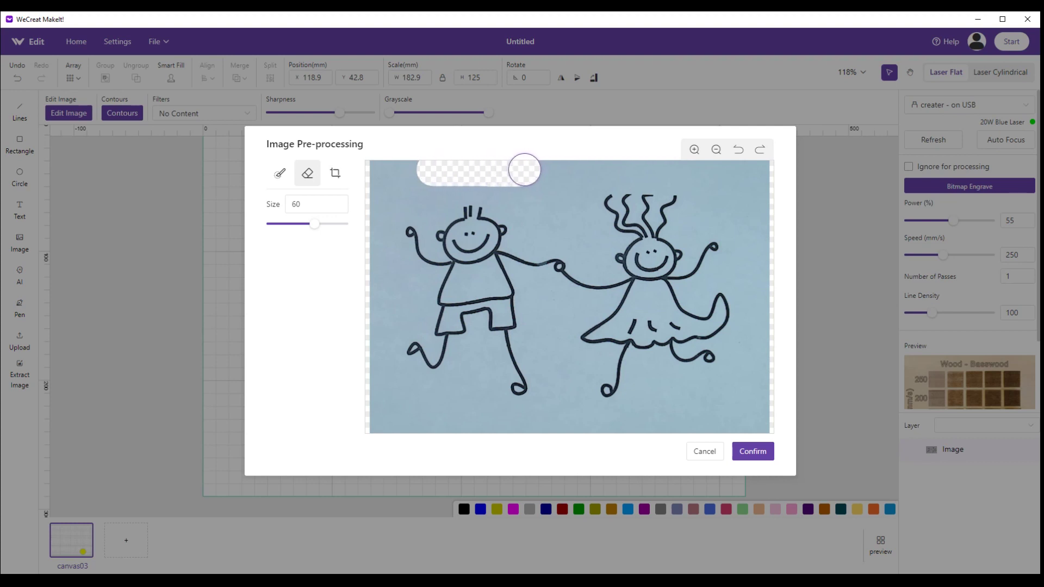
pyautogui.click(280, 178)
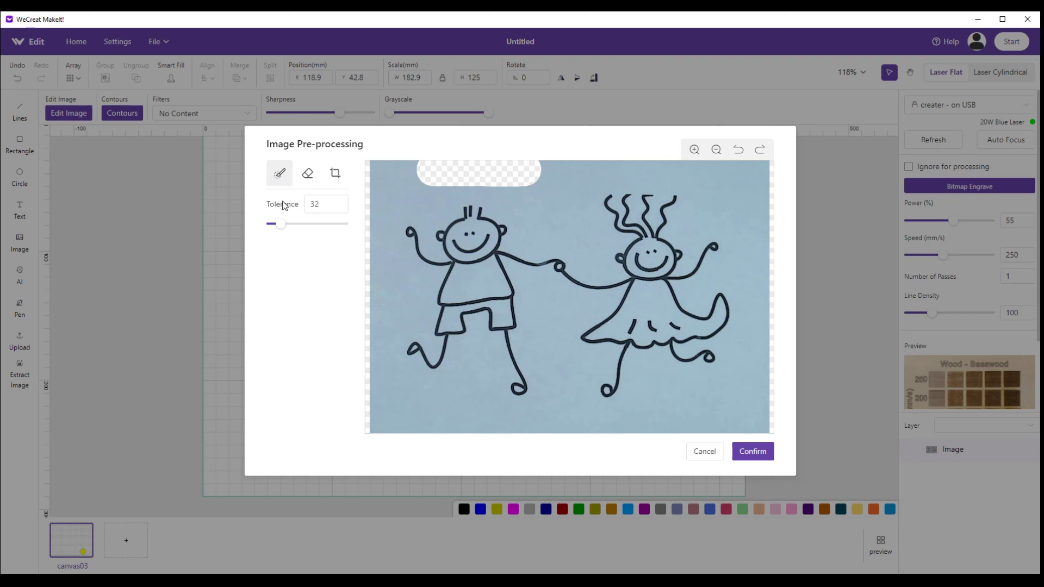
# Step: Raise the colour tolerance and remove the blue paper background around the figures
pyautogui.moveTo(281, 224)
pyautogui.mouseDown()
pyautogui.moveTo(358, 222)
pyautogui.moveTo(259, 223)
pyautogui.moveTo(292, 230)
pyautogui.mouseUp()
pyautogui.click(394, 190)
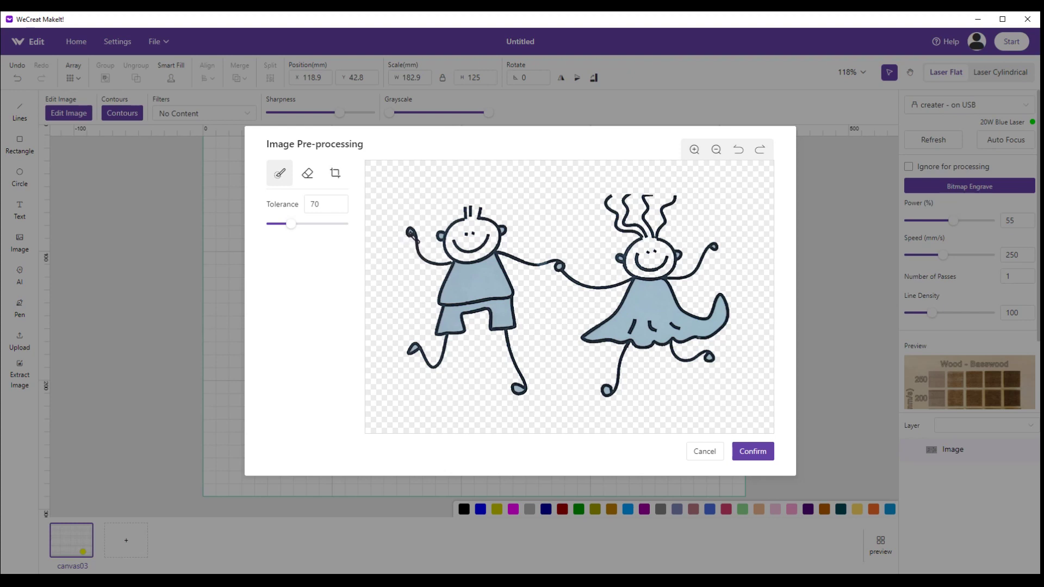
pyautogui.click(695, 151)
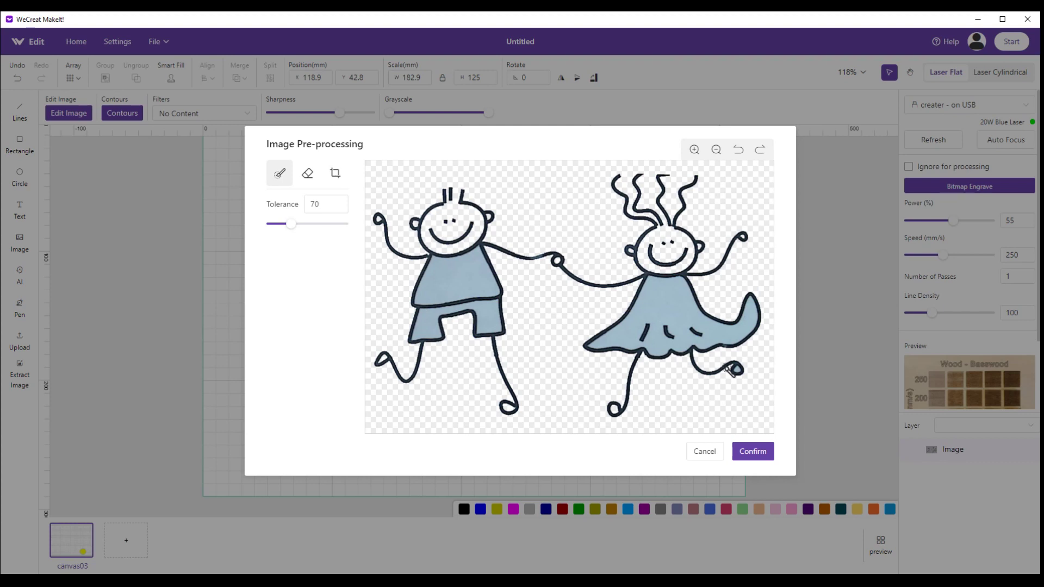
# Step: Clear the boy's shirt and shorts and the girl's dress fills, undoing an accidental outline removal, then apply
pyautogui.click(730, 368)
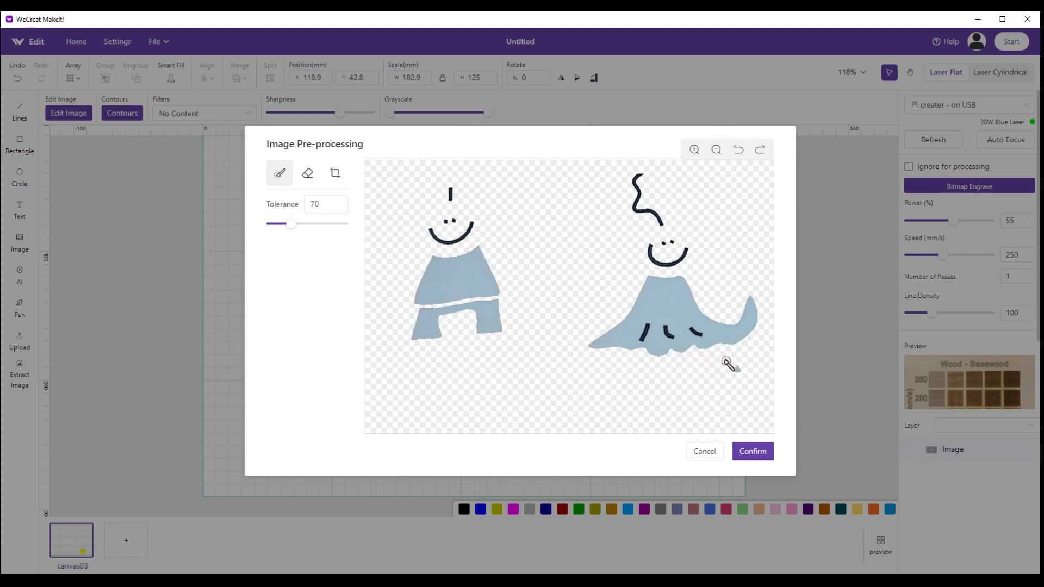
pyautogui.click(738, 150)
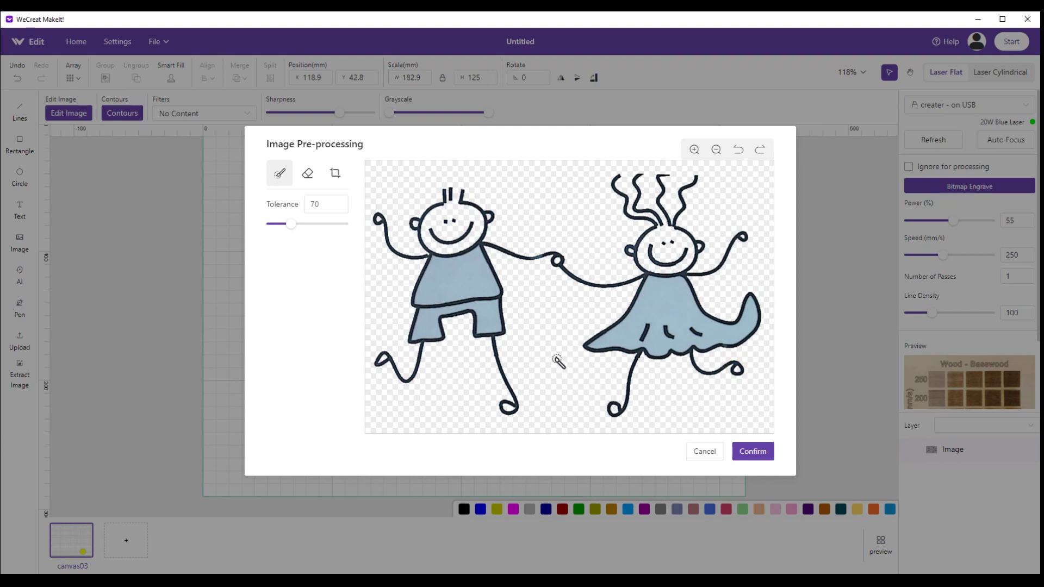
pyautogui.click(462, 279)
pyautogui.click(491, 315)
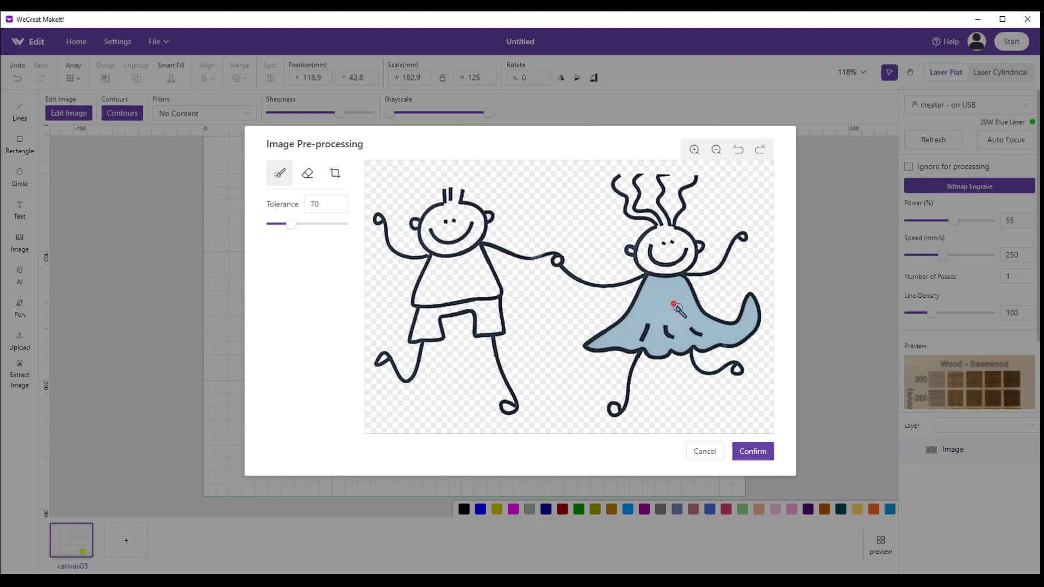
pyautogui.click(678, 304)
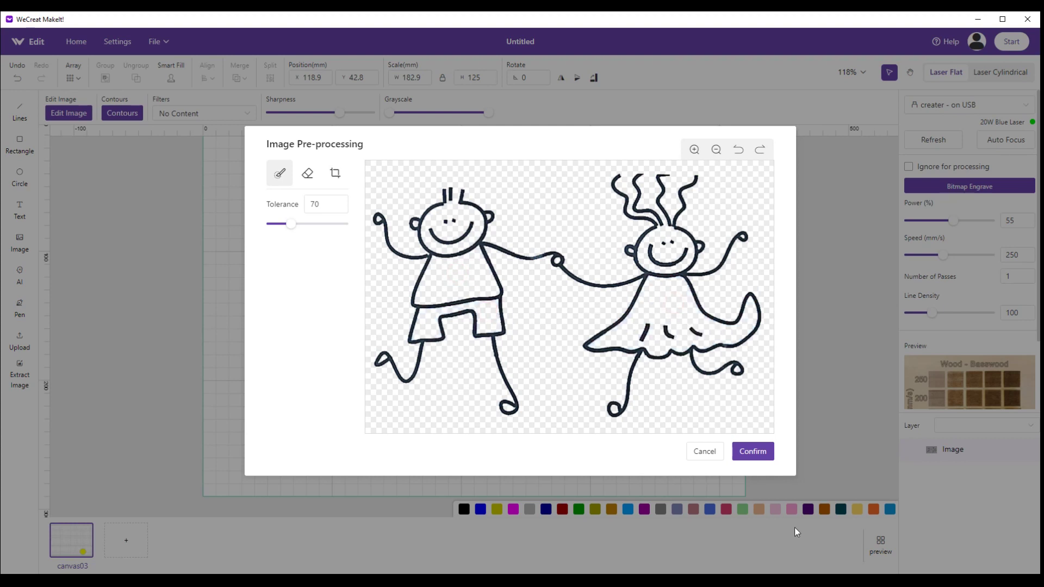
pyautogui.click(753, 452)
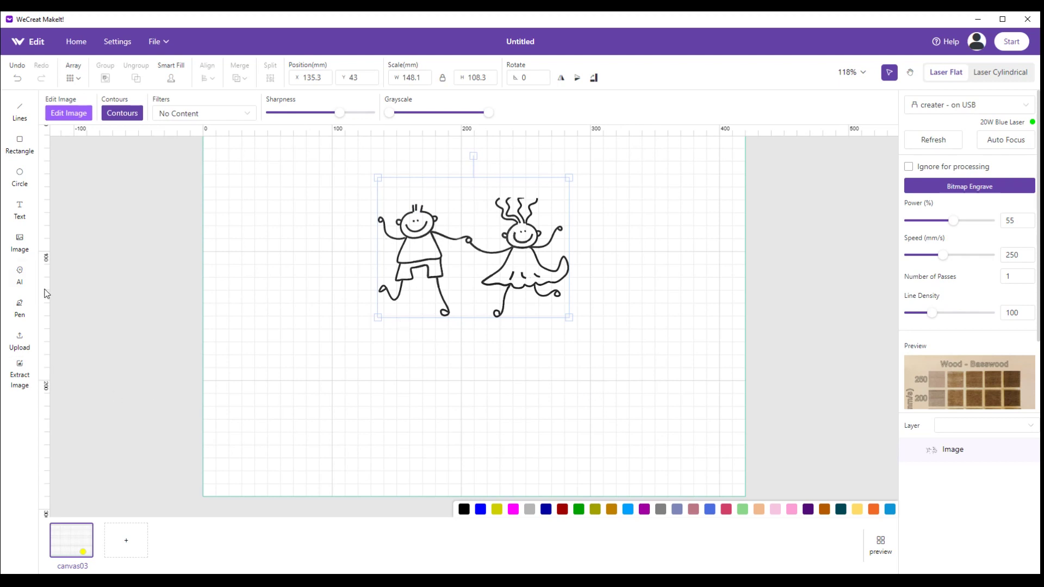
# Step: Add a text object below the figures reading 'Best Friends'
pyautogui.click(21, 214)
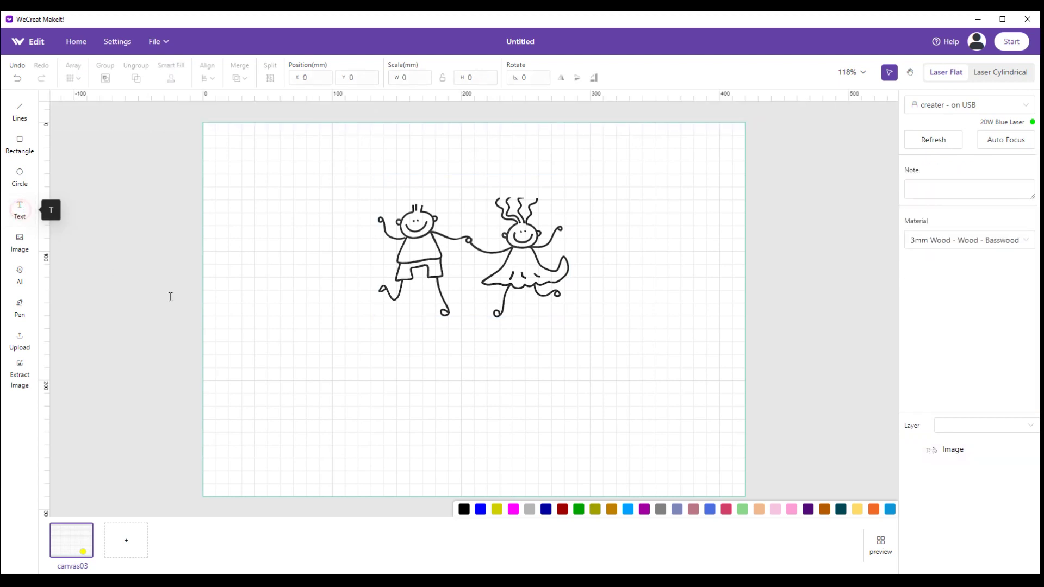
pyautogui.click(335, 343)
pyautogui.click(428, 375)
pyautogui.moveTo(444, 369); pyautogui.dragTo(328, 352)
pyautogui.write('B')
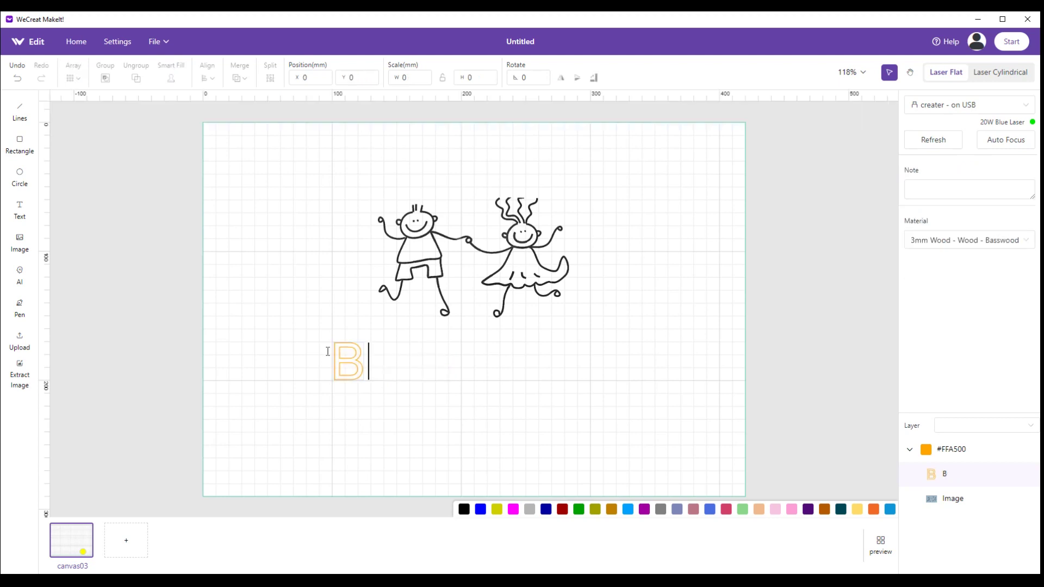
pyautogui.write('est Friends')
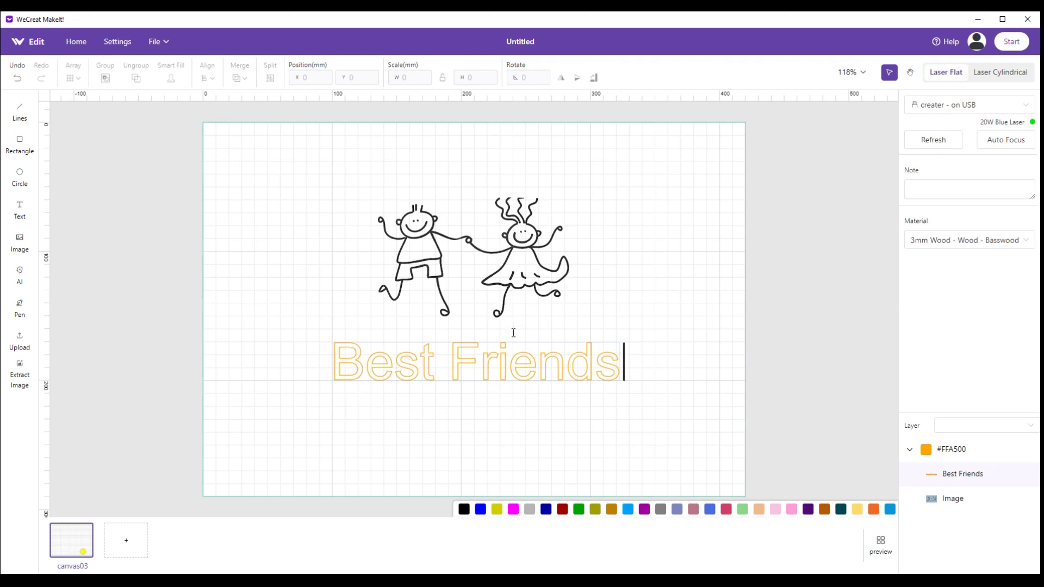
# Step: Nudge the Best Friends text up closer to the stick figures
pyautogui.click(634, 297)
pyautogui.moveTo(562, 358)
pyautogui.mouseDown()
pyautogui.moveTo(552, 168)
pyautogui.moveTo(556, 343)
pyautogui.mouseUp()
pyautogui.click(623, 326)
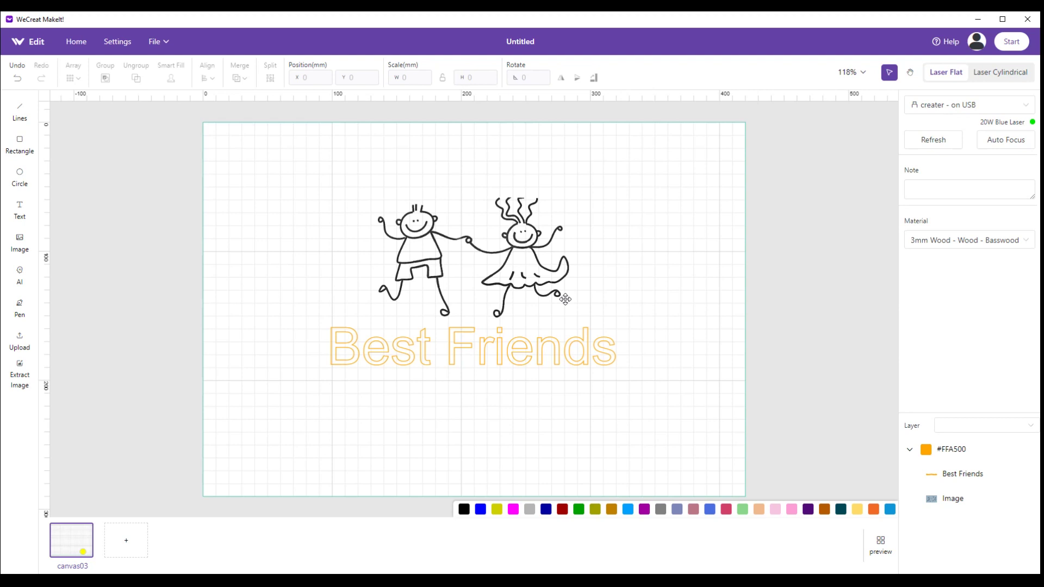
pyautogui.click(358, 342)
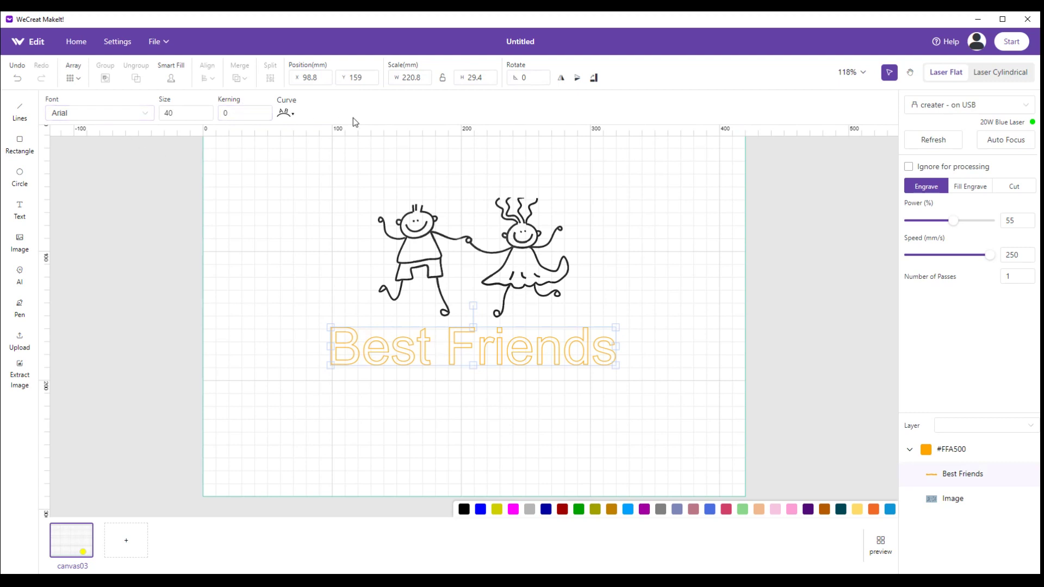
# Step: Try Bernard MT for the text and switch it to a solid orange Fill Engrave
pyautogui.click(145, 114)
pyautogui.scroll(-4, 87, 217)
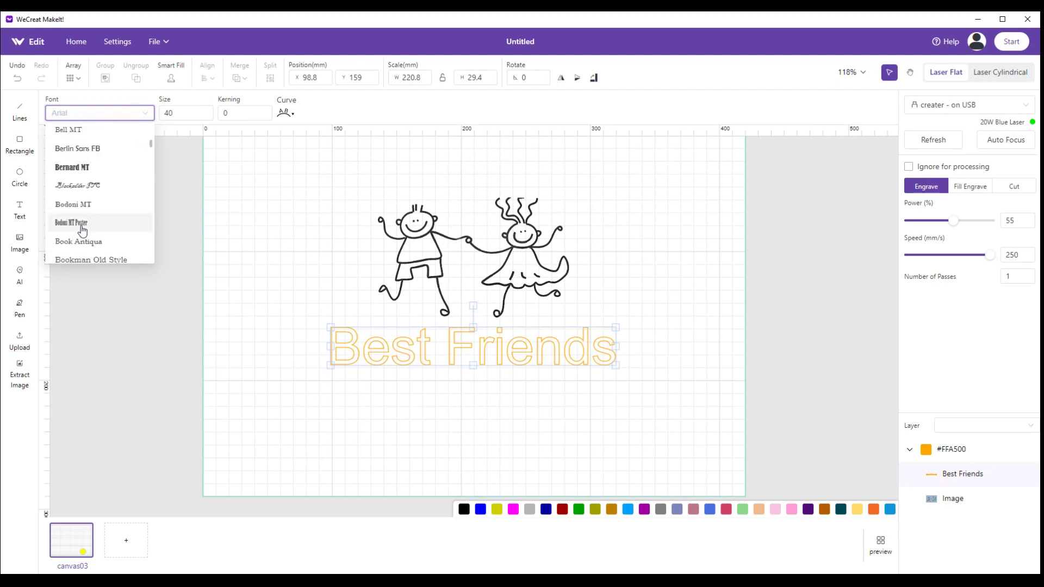
pyautogui.click(73, 168)
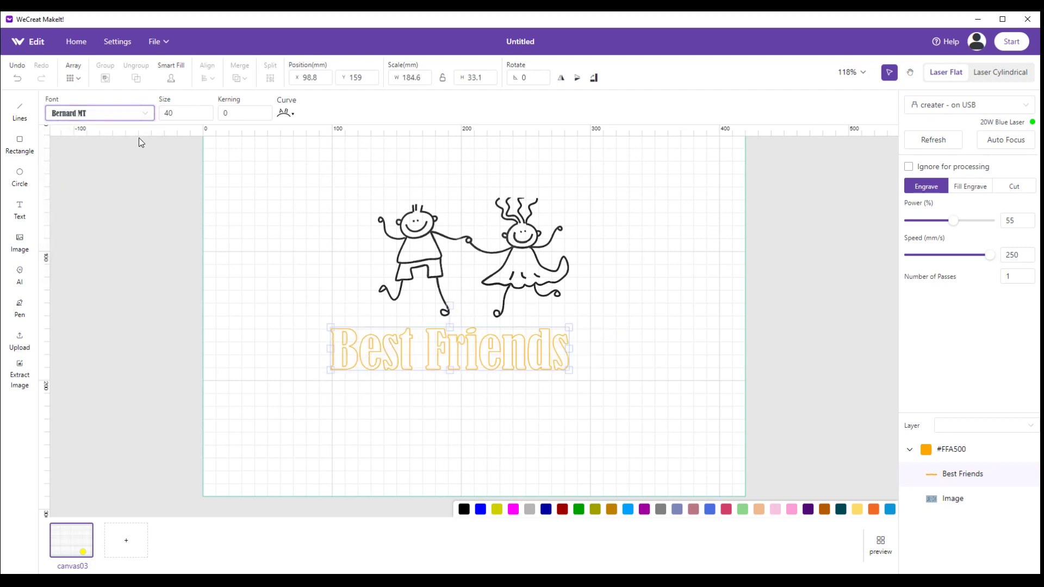
pyautogui.click(979, 190)
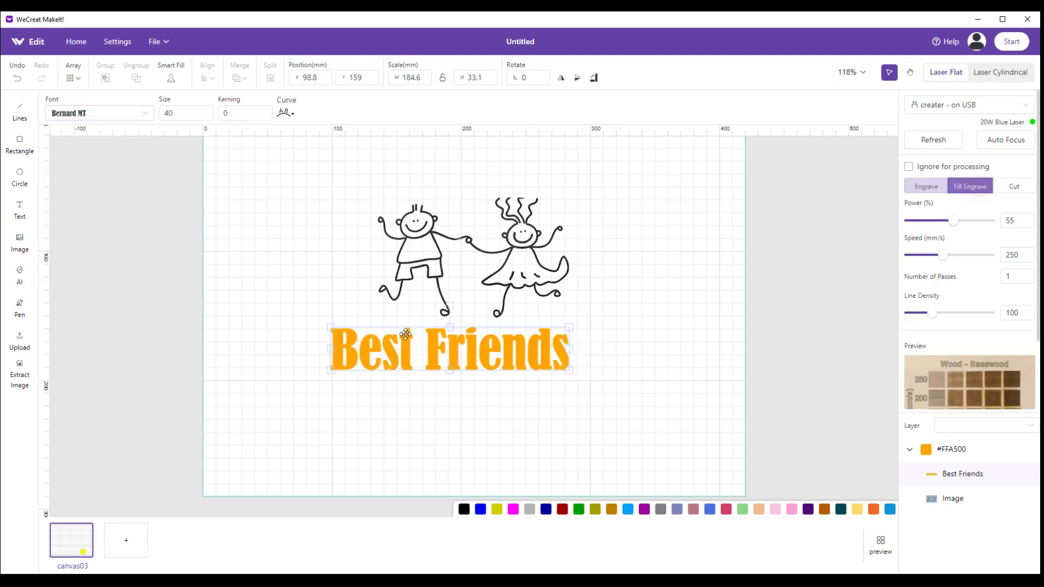
# Step: Change the font to Bubblegum Sans and enlarge the text to size 62
pyautogui.click(96, 114)
pyautogui.scroll(-2, 87, 224)
pyautogui.scroll(-2, 84, 218)
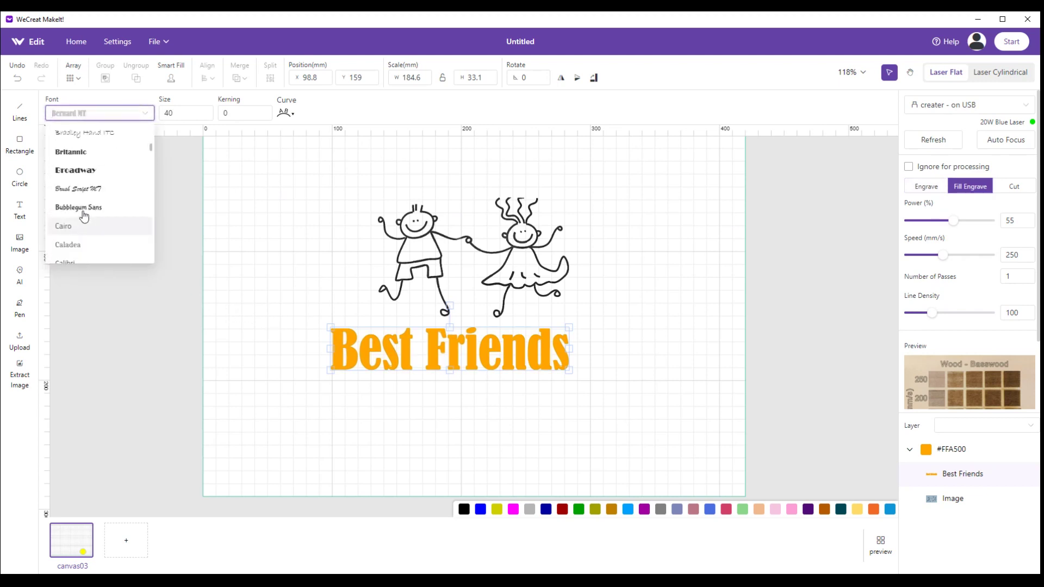
pyautogui.click(80, 206)
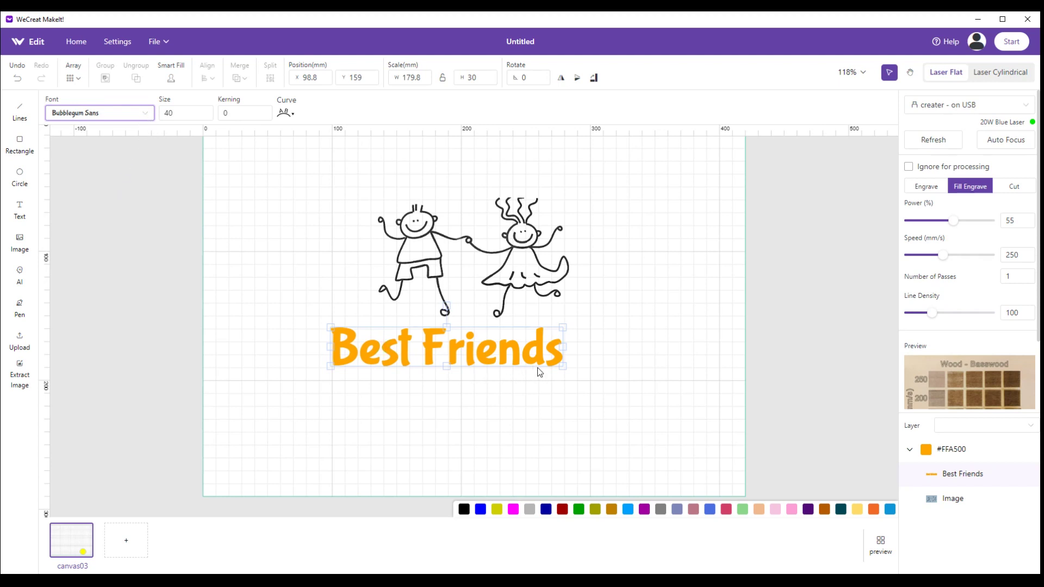
pyautogui.moveTo(563, 366); pyautogui.dragTo(608, 388)
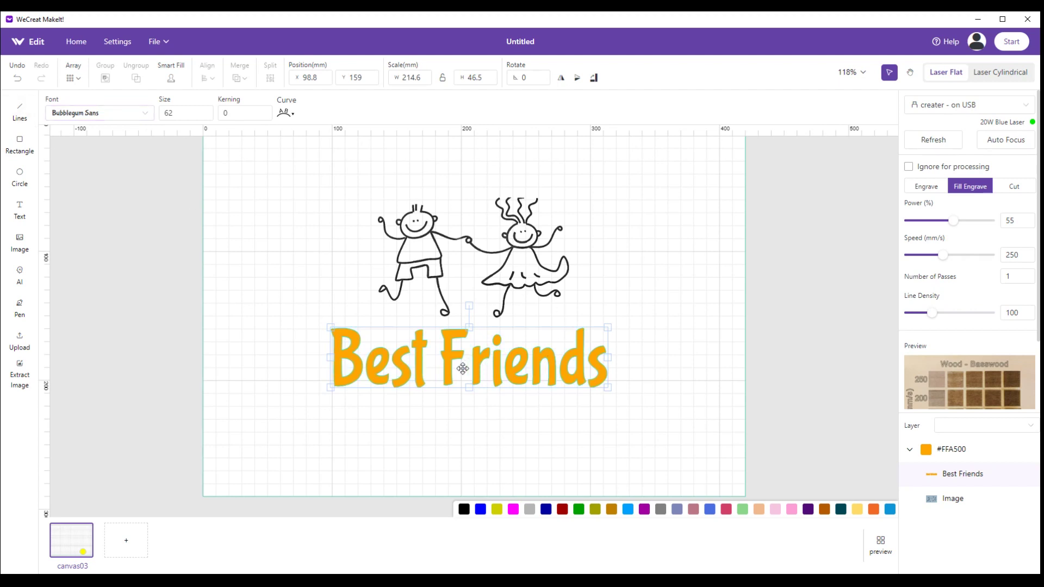
# Step: Change the Best Friends text size from 62 to 50
pyautogui.scroll(-1, 460, 365)
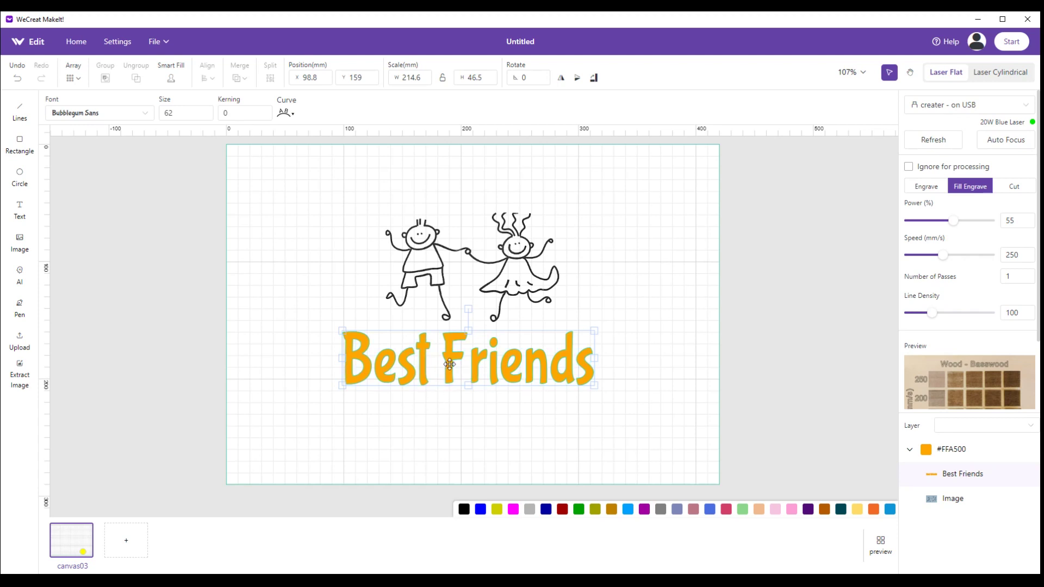
pyautogui.click(185, 113)
pyautogui.moveTo(184, 112); pyautogui.dragTo(156, 116)
pyautogui.write('50')
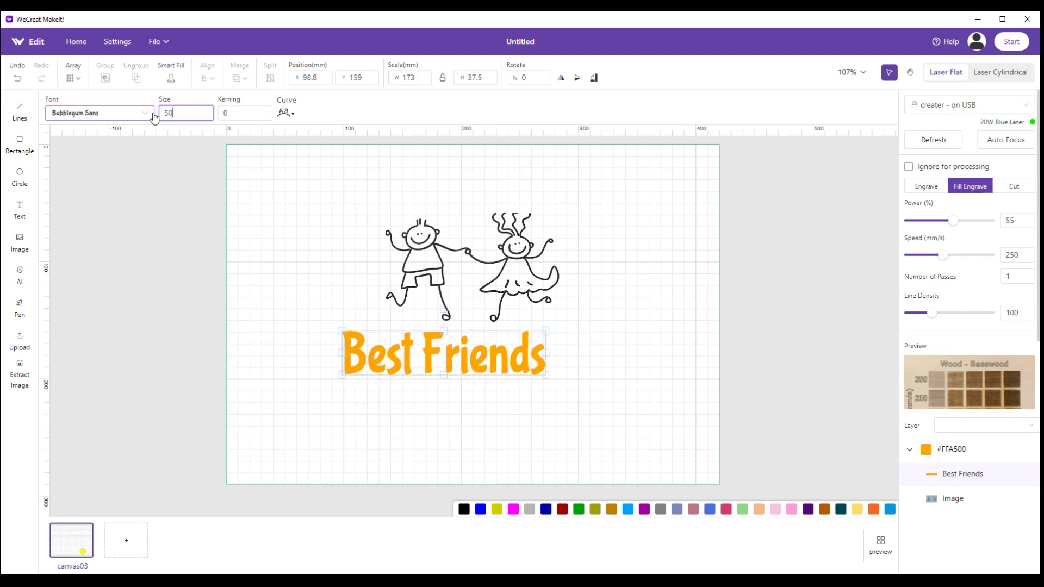
pyautogui.click(284, 112)
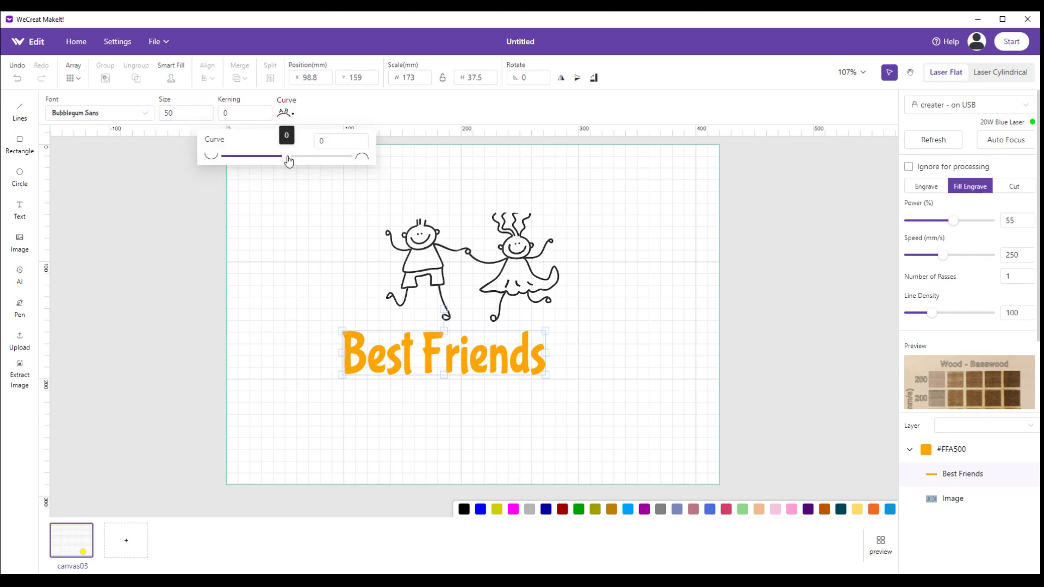
# Step: Arch the text with a curve of about -54.7 and tuck it just beneath the figures
pyautogui.moveTo(287, 157); pyautogui.dragTo(255, 132)
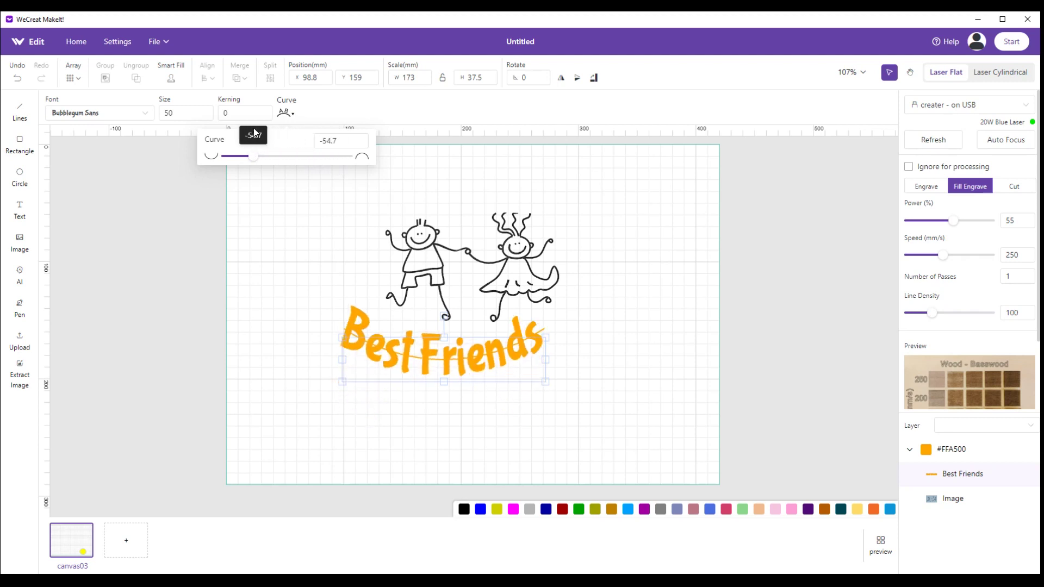
pyautogui.moveTo(434, 361); pyautogui.dragTo(463, 365)
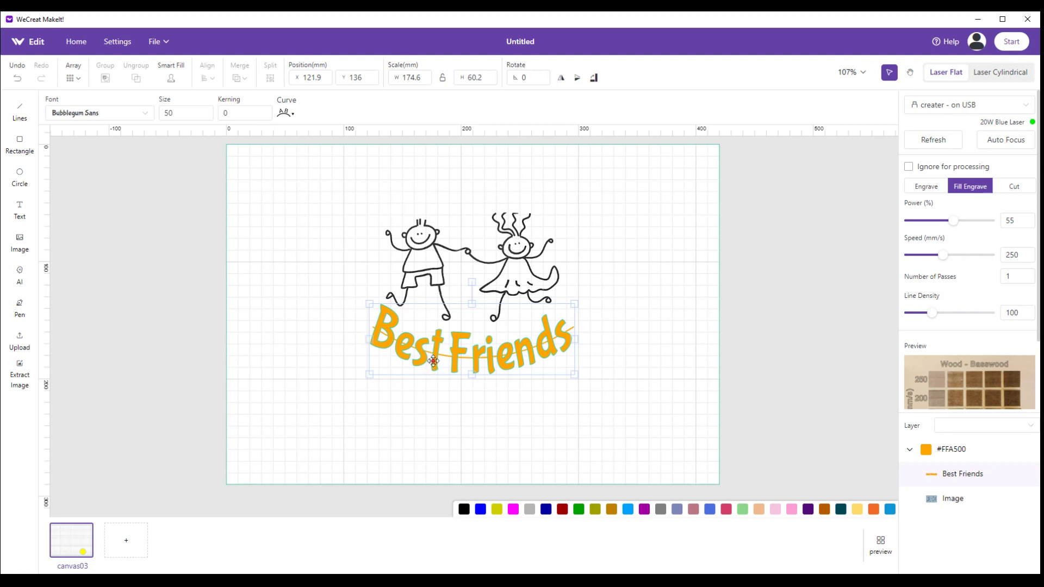
pyautogui.moveTo(434, 361); pyautogui.dragTo(323, 415)
# Step: Drag the arched 'Best Friends' text under the stick figures, centred at 121.9, 150.8 mm
pyautogui.moveTo(302, 371); pyautogui.dragTo(449, 386)
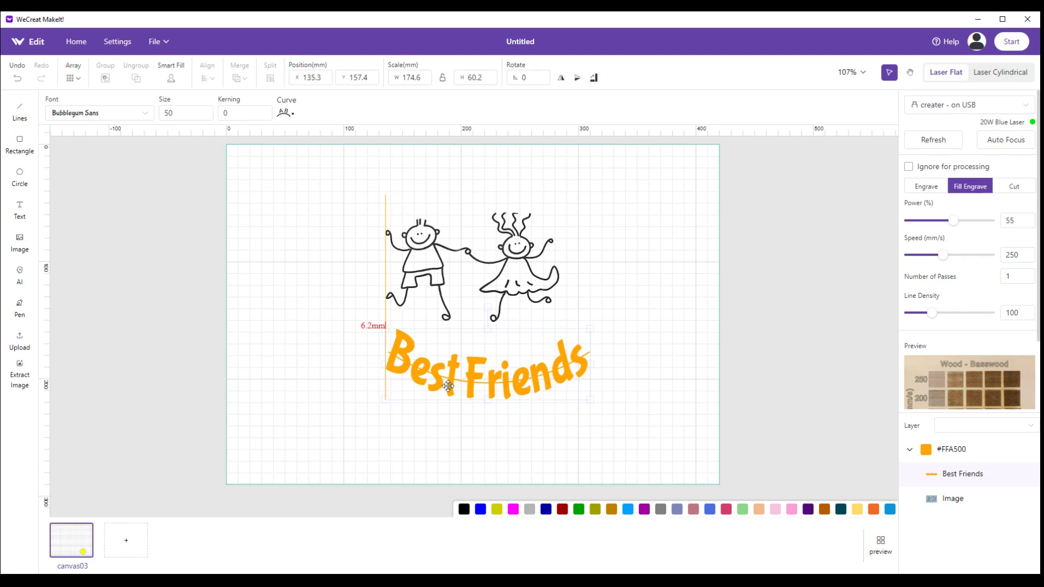
pyautogui.moveTo(449, 386)
pyautogui.mouseDown()
pyautogui.moveTo(419, 387)
pyautogui.moveTo(436, 378)
pyautogui.moveTo(434, 392)
pyautogui.moveTo(435, 379)
pyautogui.mouseUp()
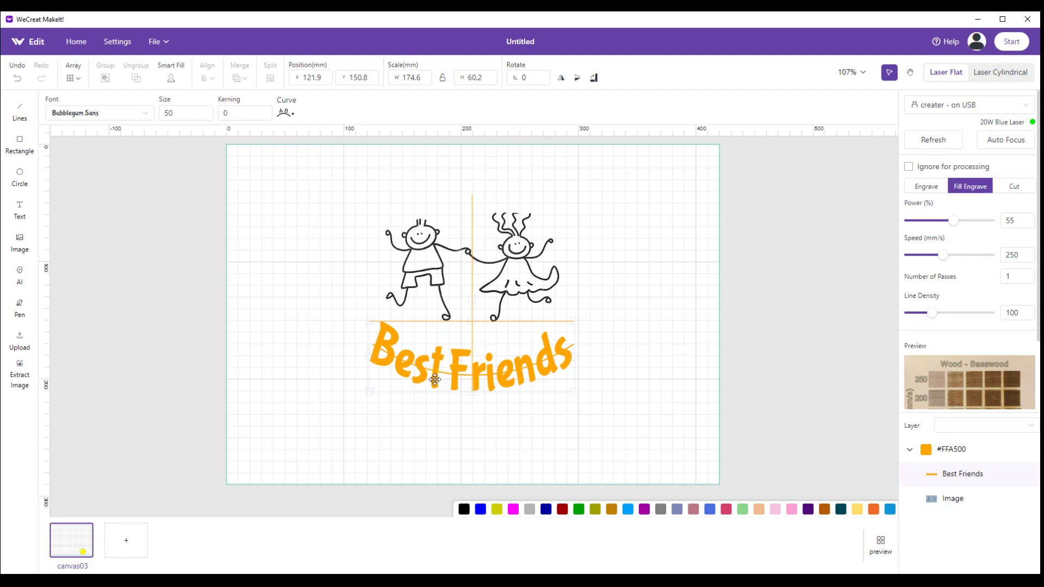
pyautogui.moveTo(436, 379); pyautogui.dragTo(435, 380)
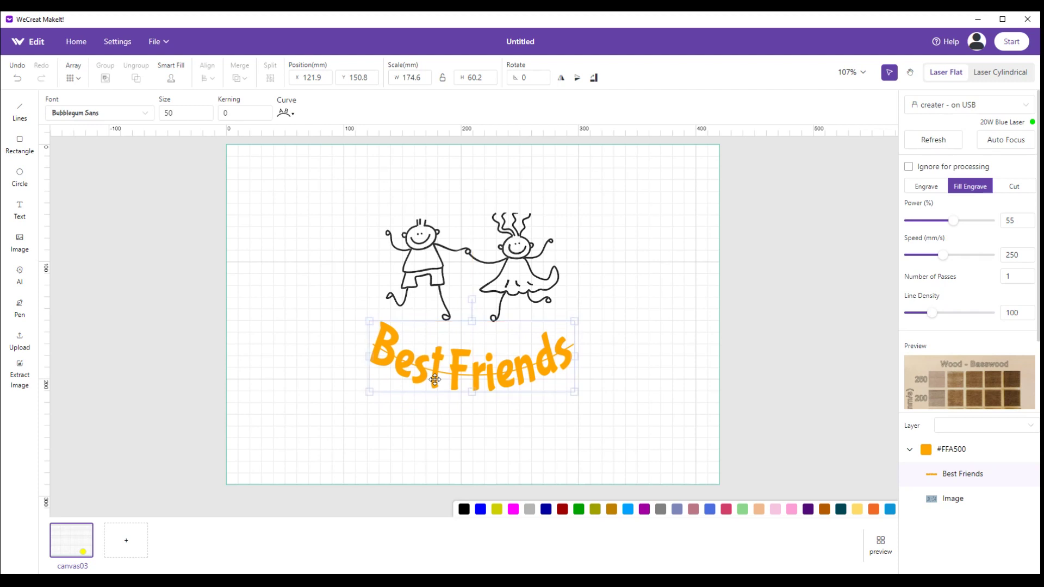